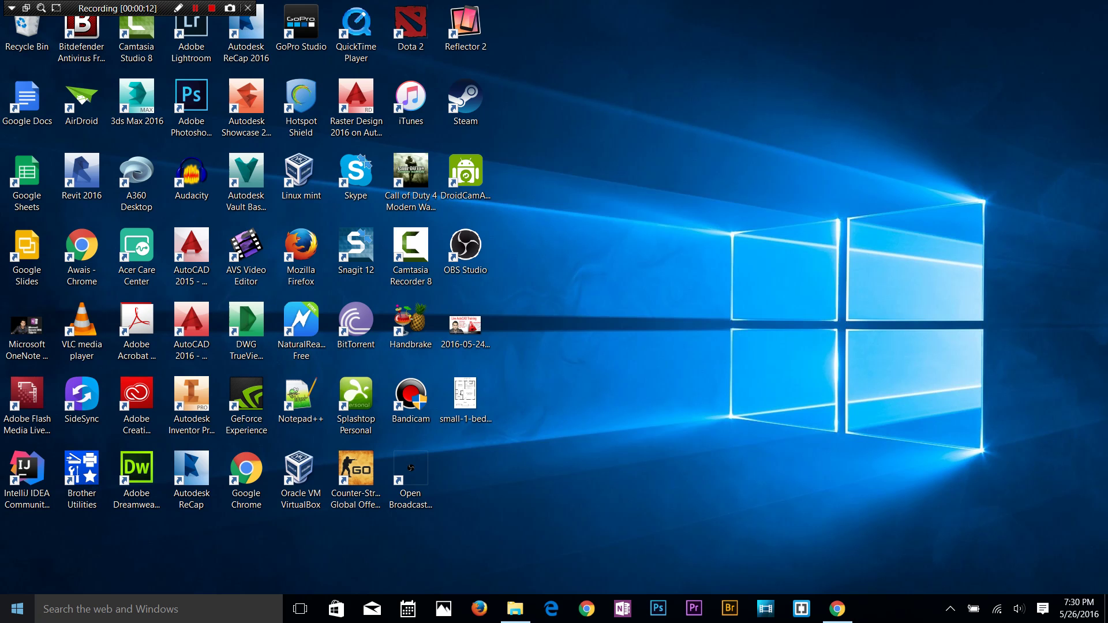
Step: Open the Windows Performance Options from the computer's advanced system settings
right_click(17, 608)
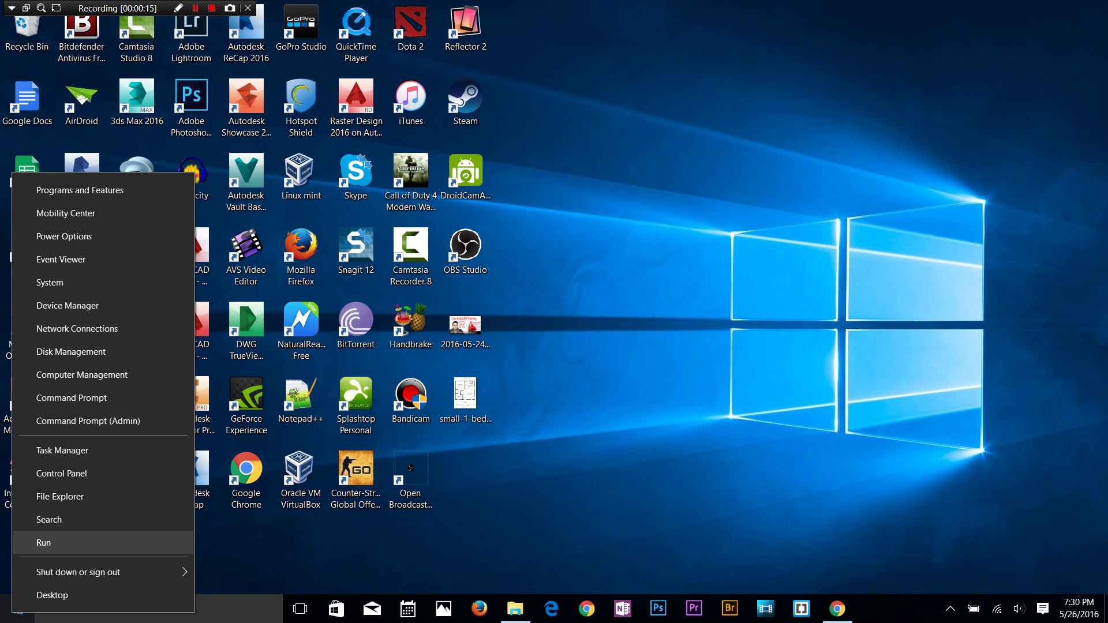
click(49, 282)
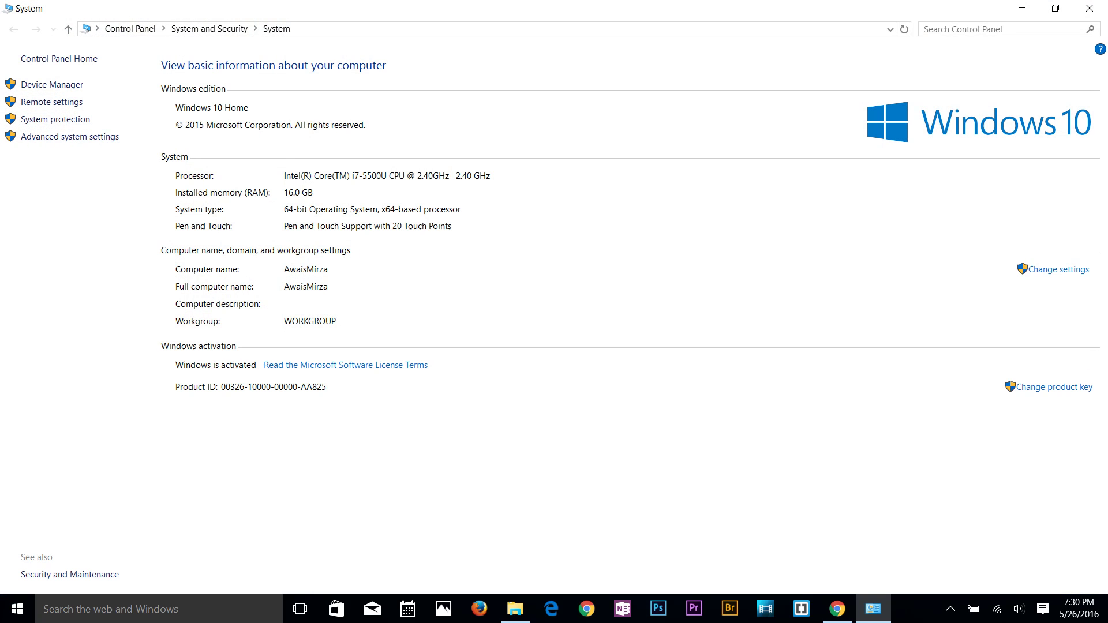
click(70, 136)
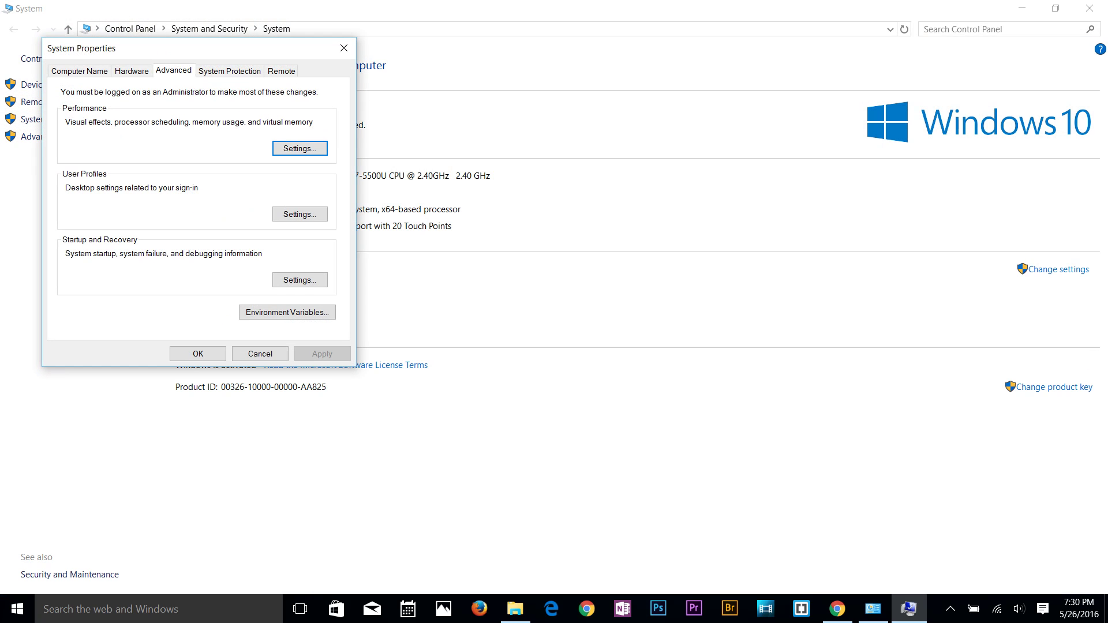
drag(193, 53, 464, 92)
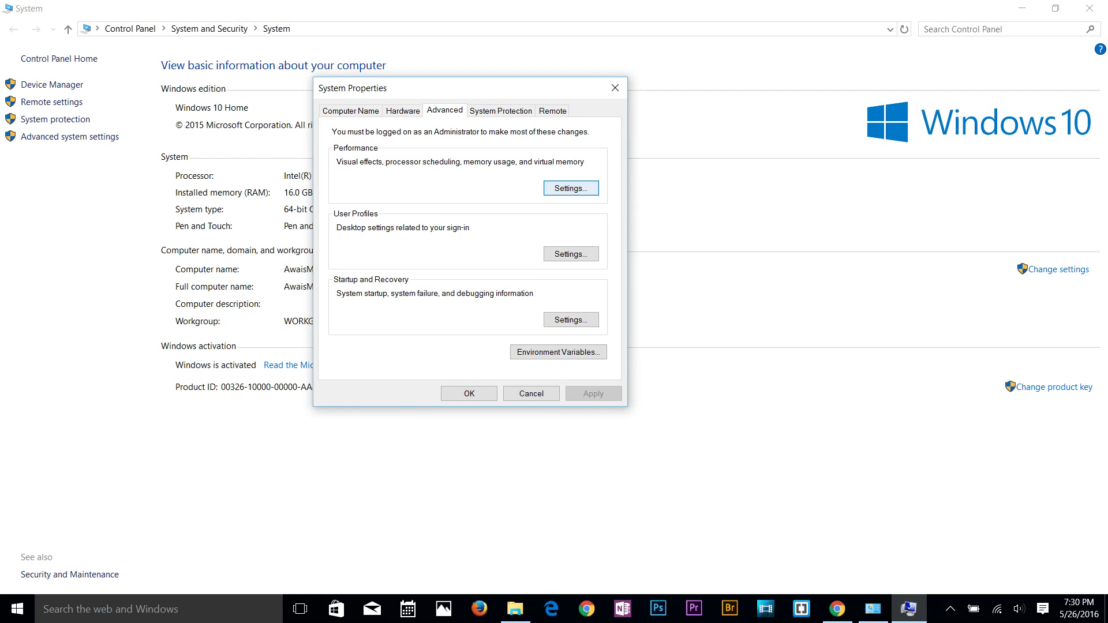
click(570, 188)
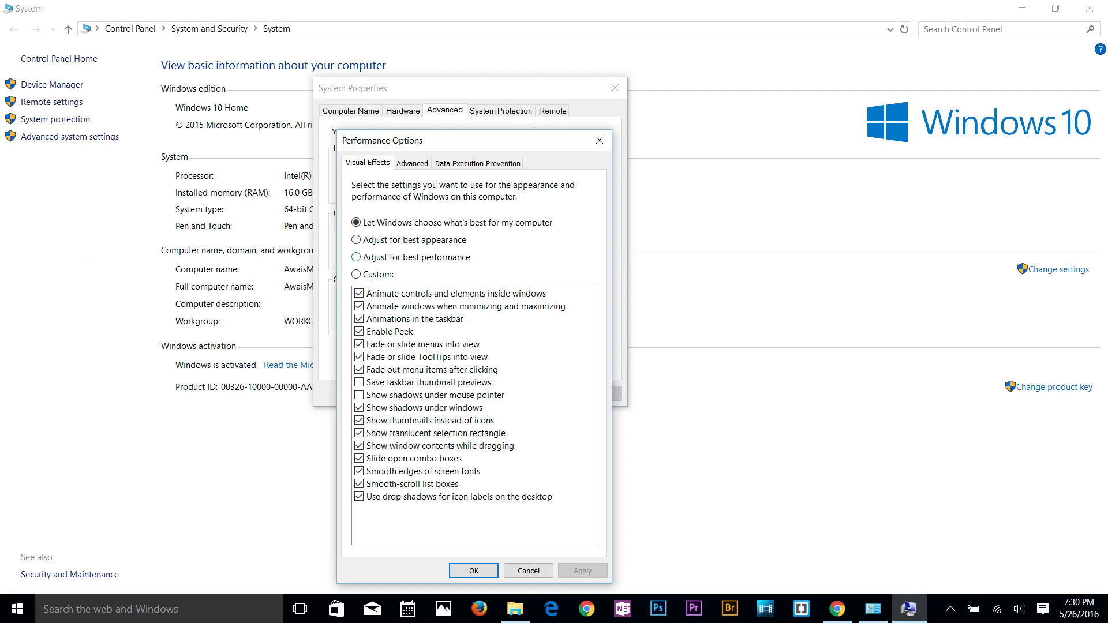
Step: Select "Adjust for best performance" for the Windows visual effects
click(356, 256)
drag(445, 145, 686, 70)
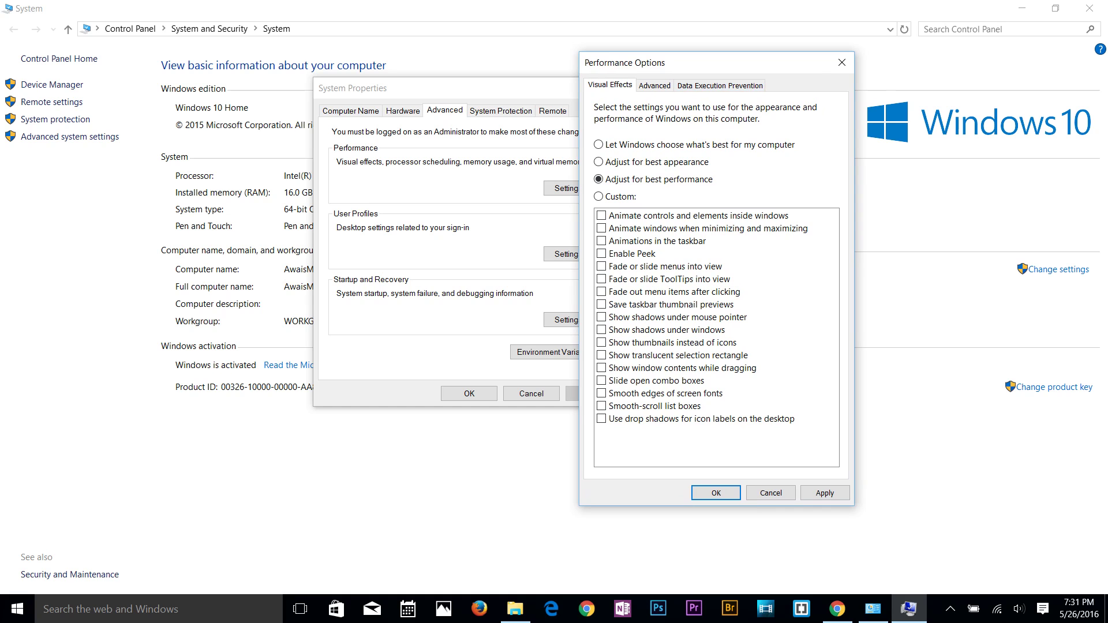
drag(684, 69, 596, 58)
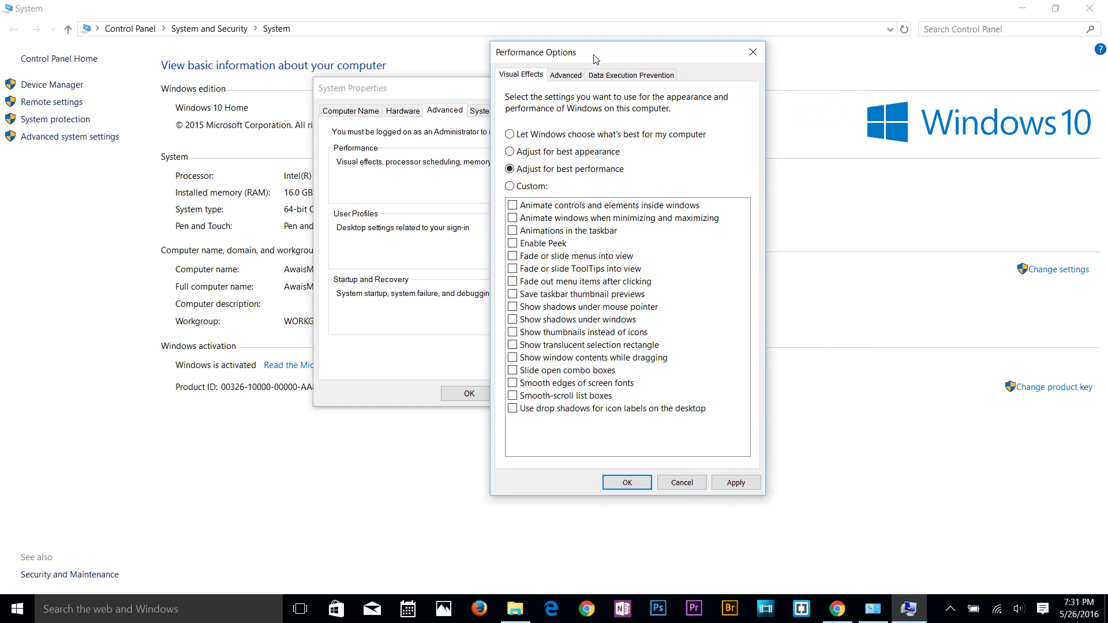
Step: Set the visual effects to "Let Windows choose what's best for my computer", confirm, and close the system settings
click(509, 133)
key(Tab)
key(Tab)
key(Tab)
key(Tab)
key(shift+Tab)
key(Return)
key(Return)
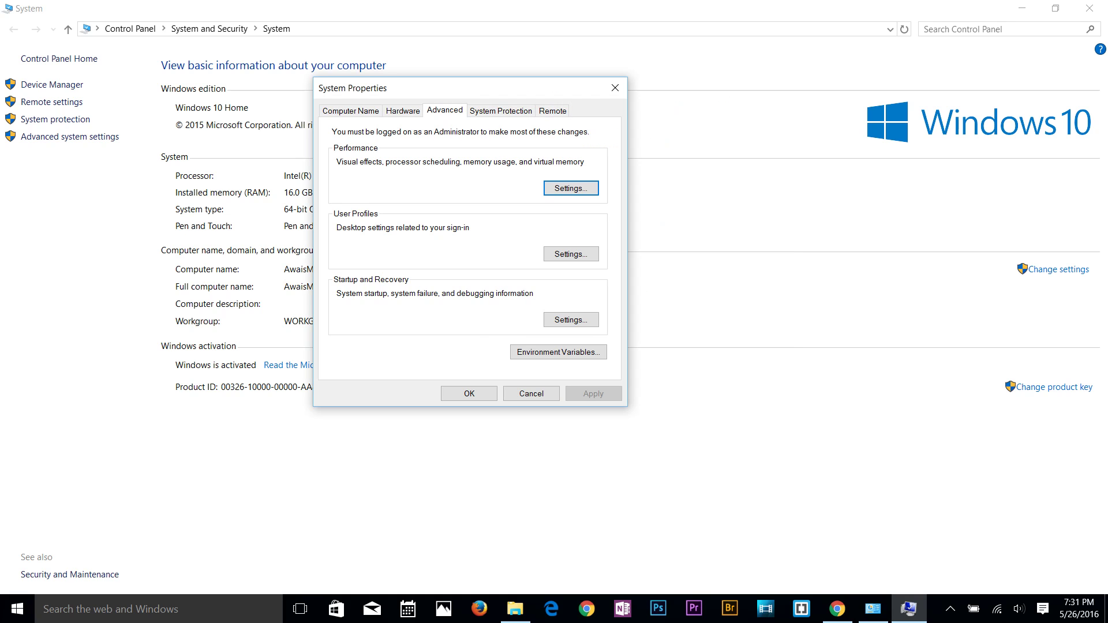
click(468, 393)
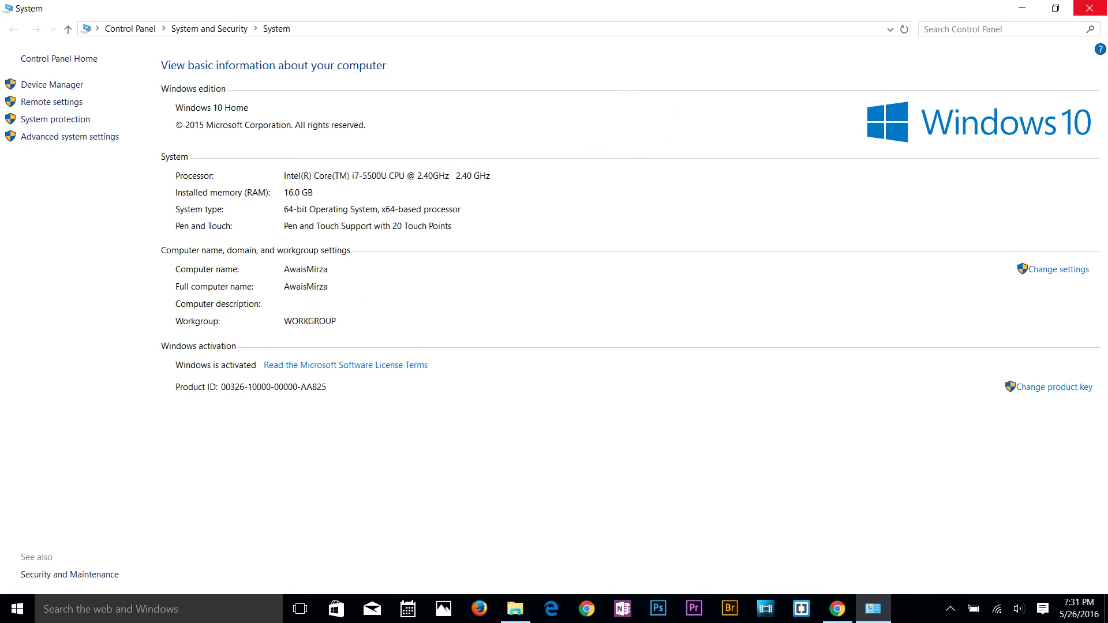
click(1088, 8)
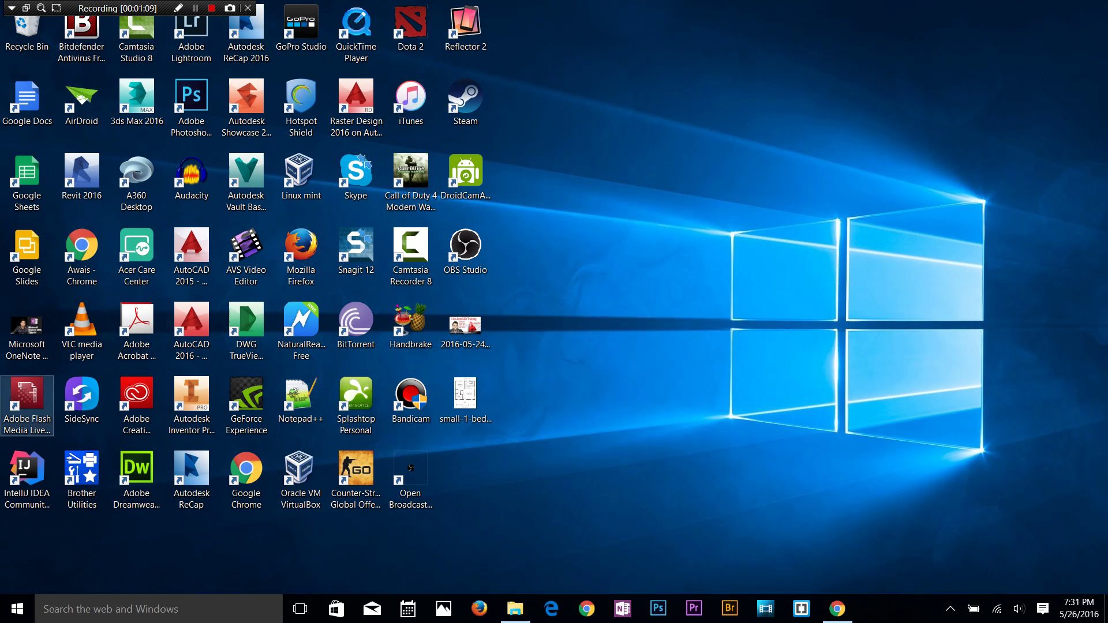
Step: Find the Snagit Editor (32 bit) process in Task Manager and end it
right_click(17, 609)
click(75, 459)
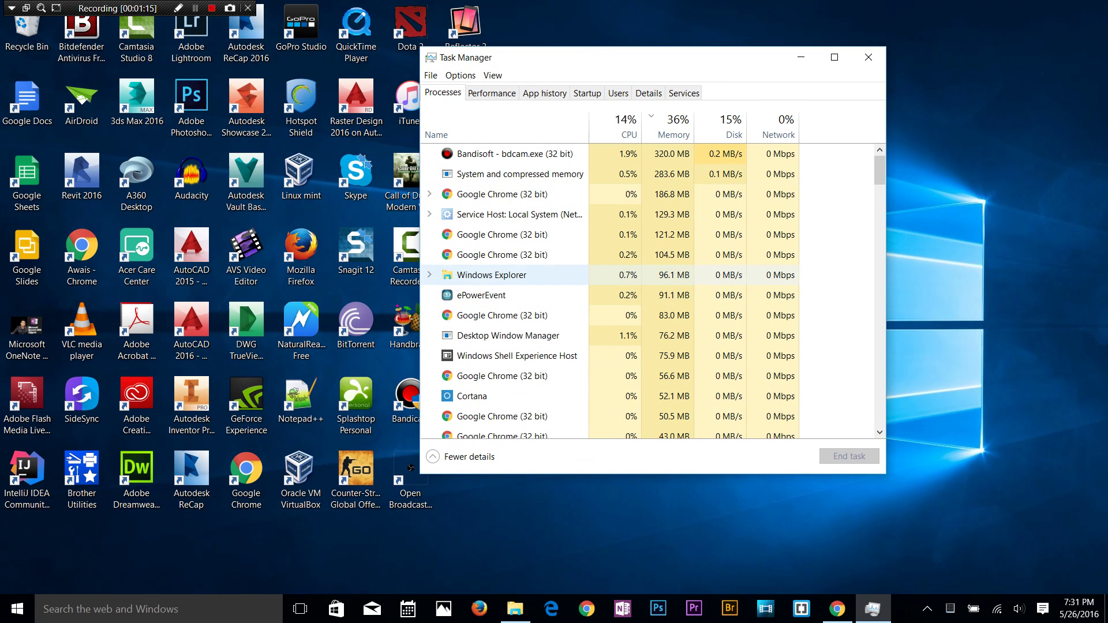
scroll(508, 263, down, 5)
scroll(508, 242, down, 1)
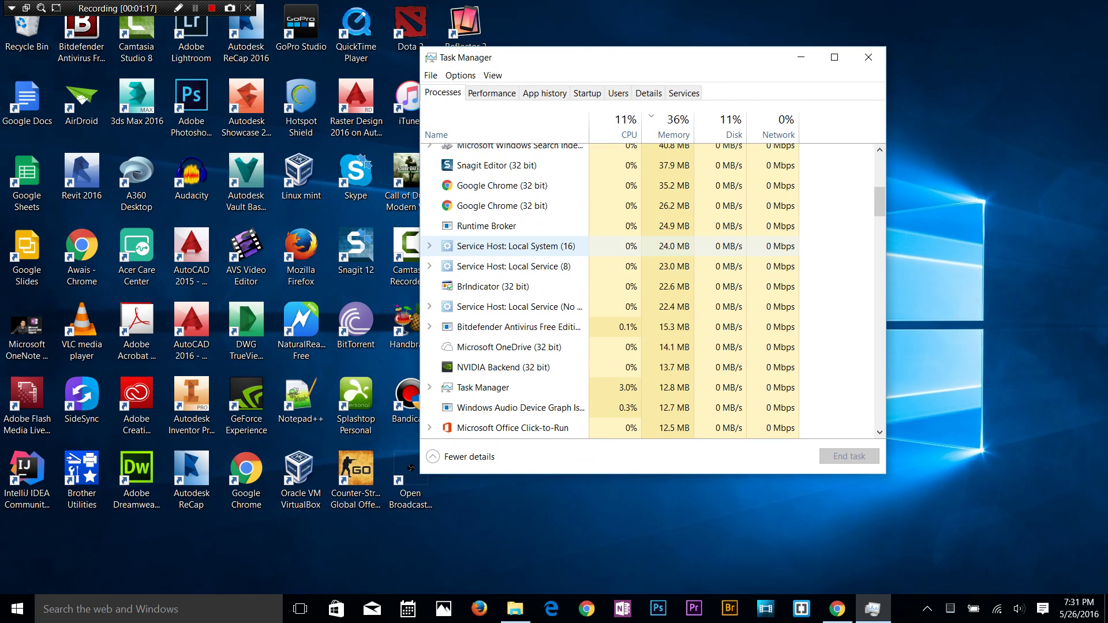
scroll(508, 231, up, 4)
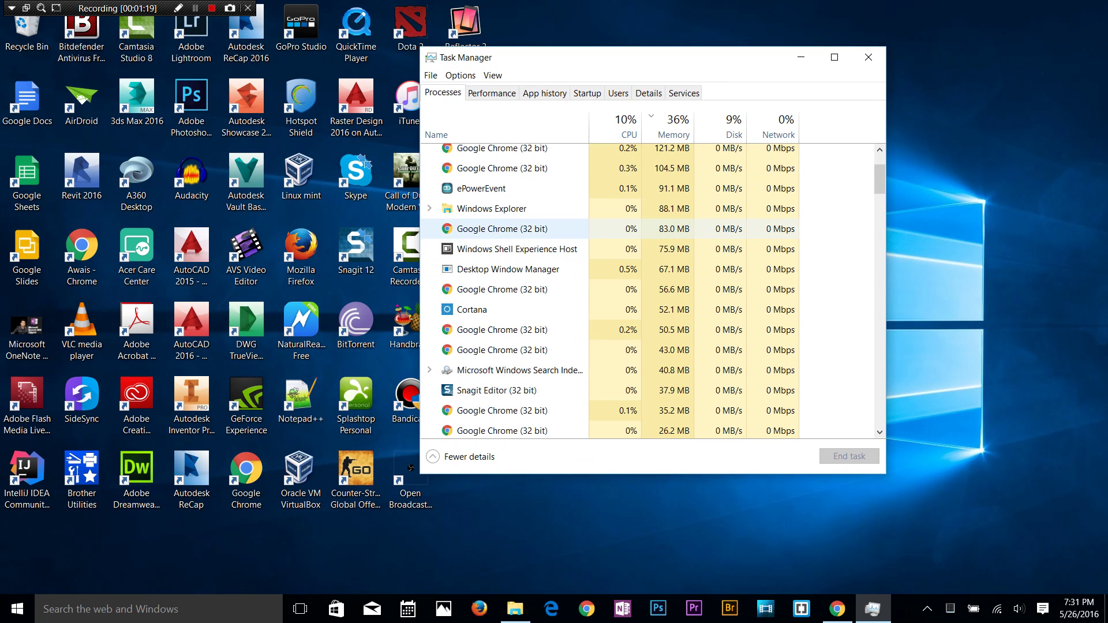
scroll(507, 384, down, 2)
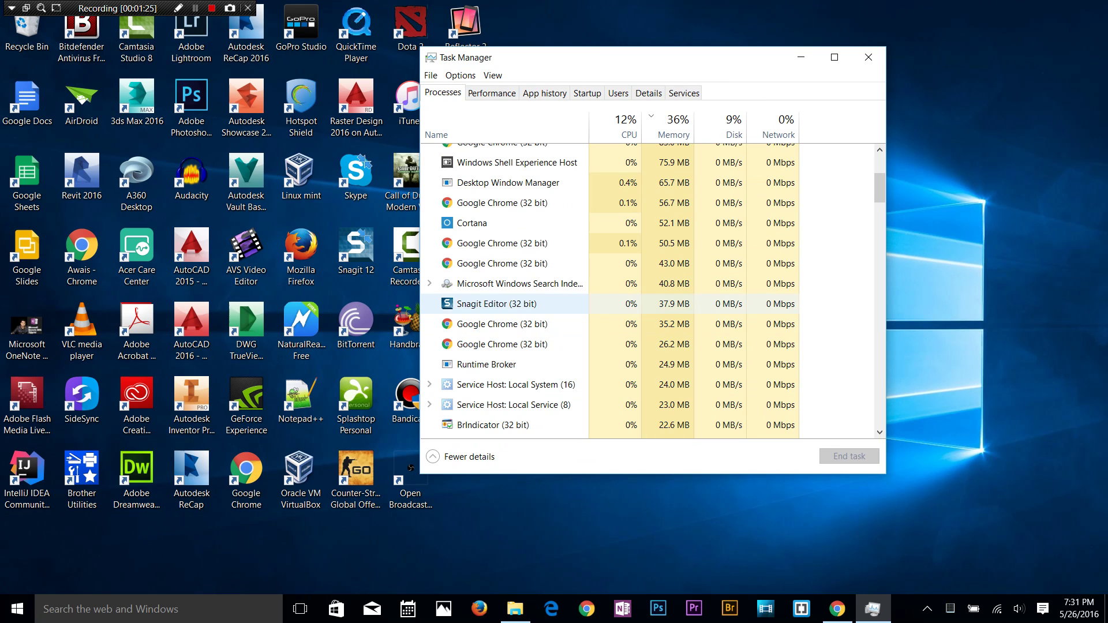
click(496, 303)
click(848, 456)
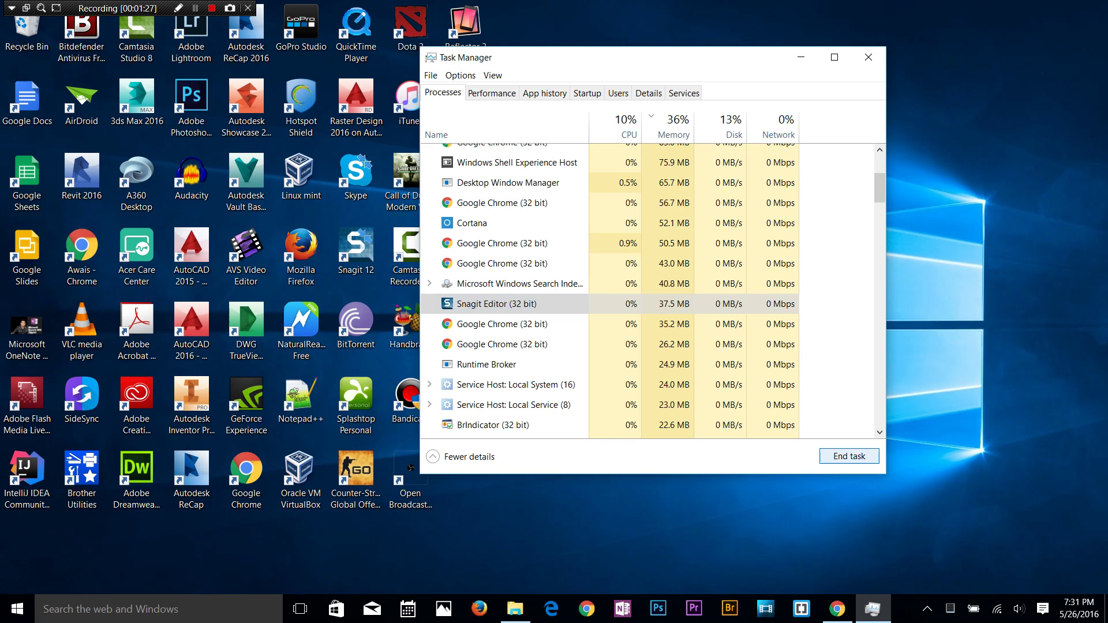
key(Delete)
Step: Examine the CPU performance graph and statistics in Task Manager
drag(638, 62, 570, 77)
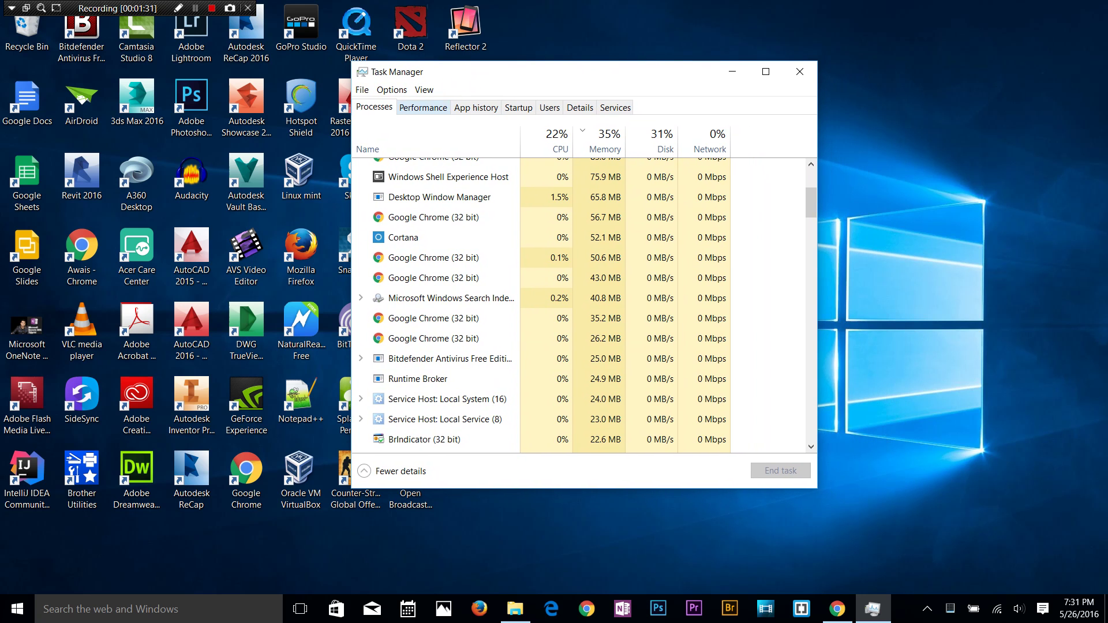
click(423, 106)
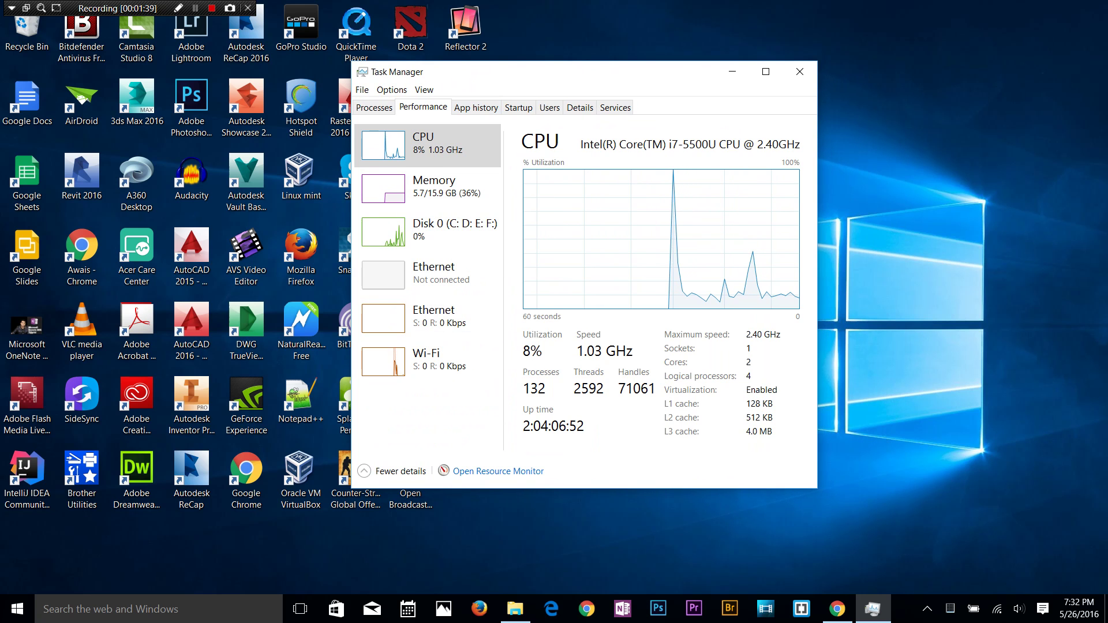
drag(531, 82, 504, 94)
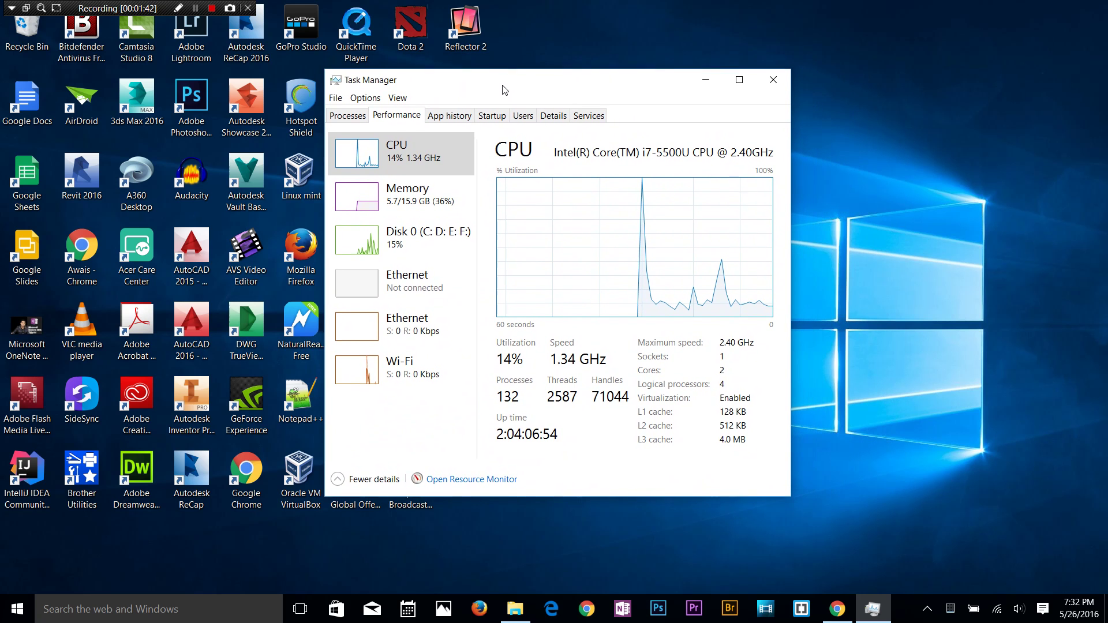
Step: Disable iTunesHelper among the startup programs and close Task Manager
click(491, 119)
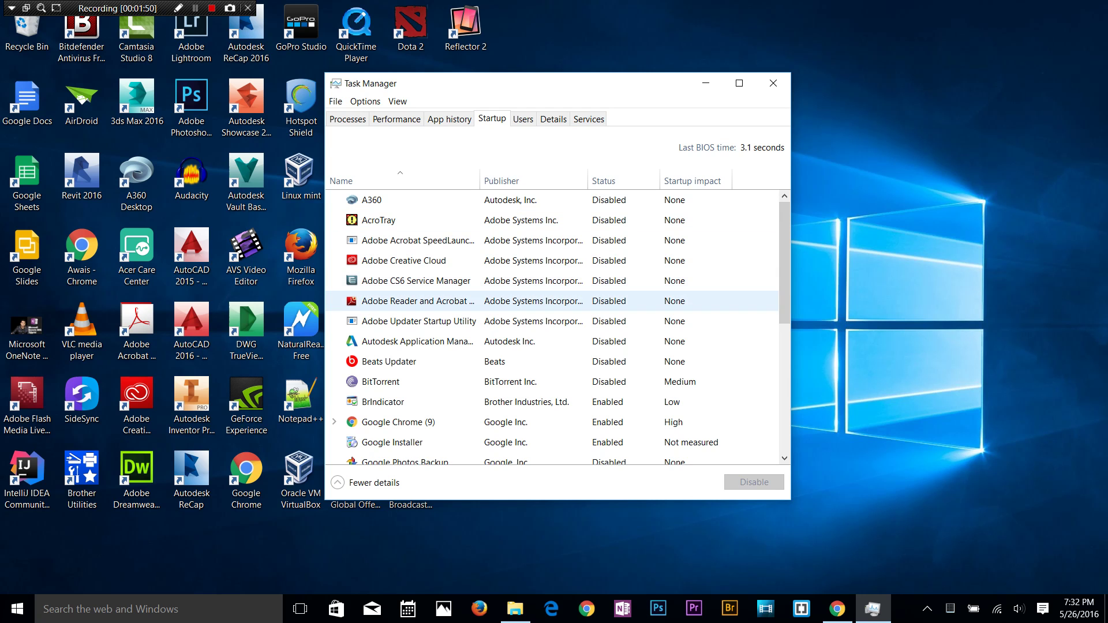
click(417, 301)
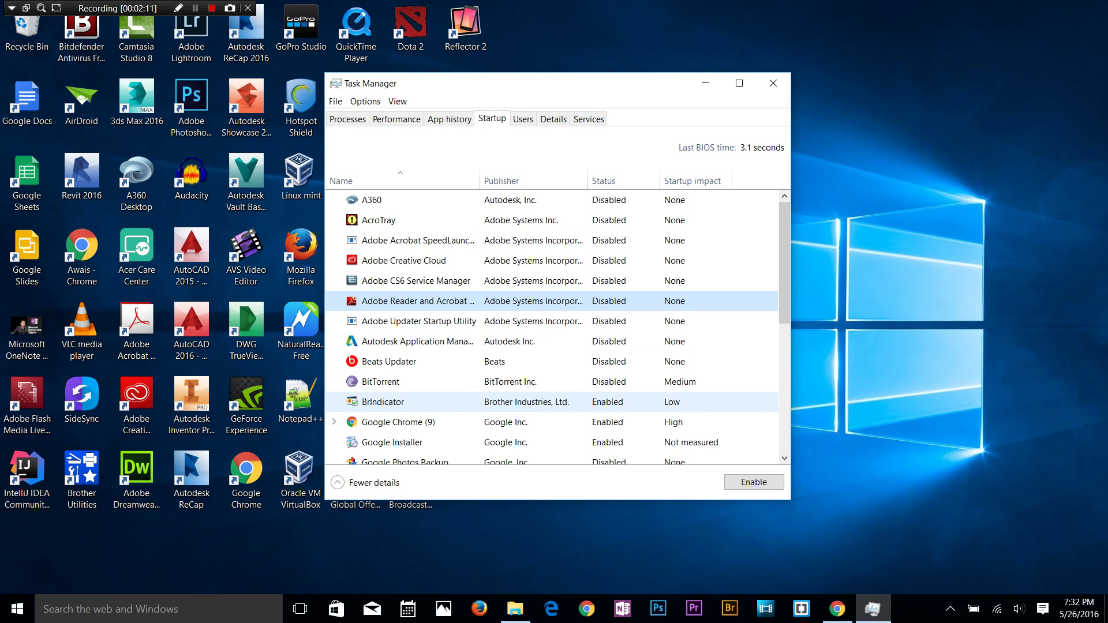
click(383, 401)
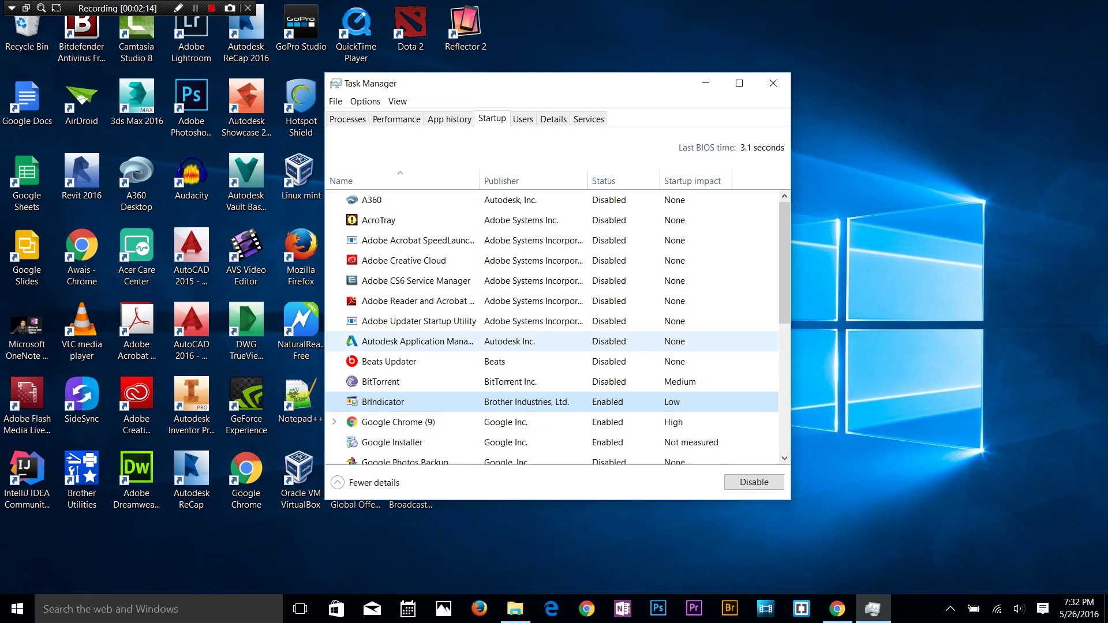
scroll(404, 323, down, 2)
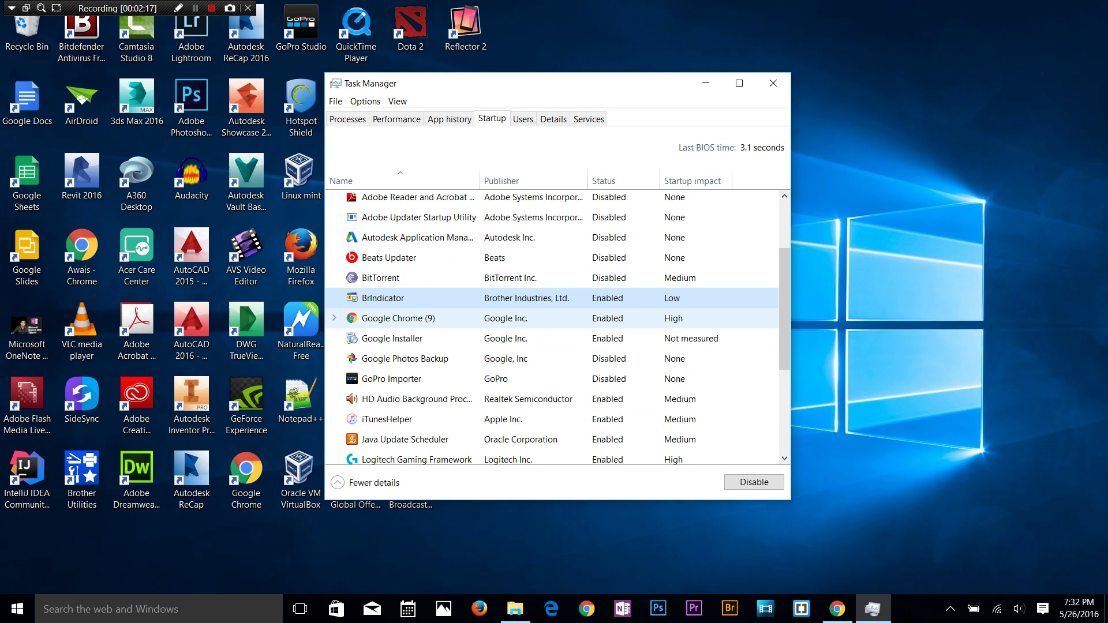
scroll(404, 318, down, 1)
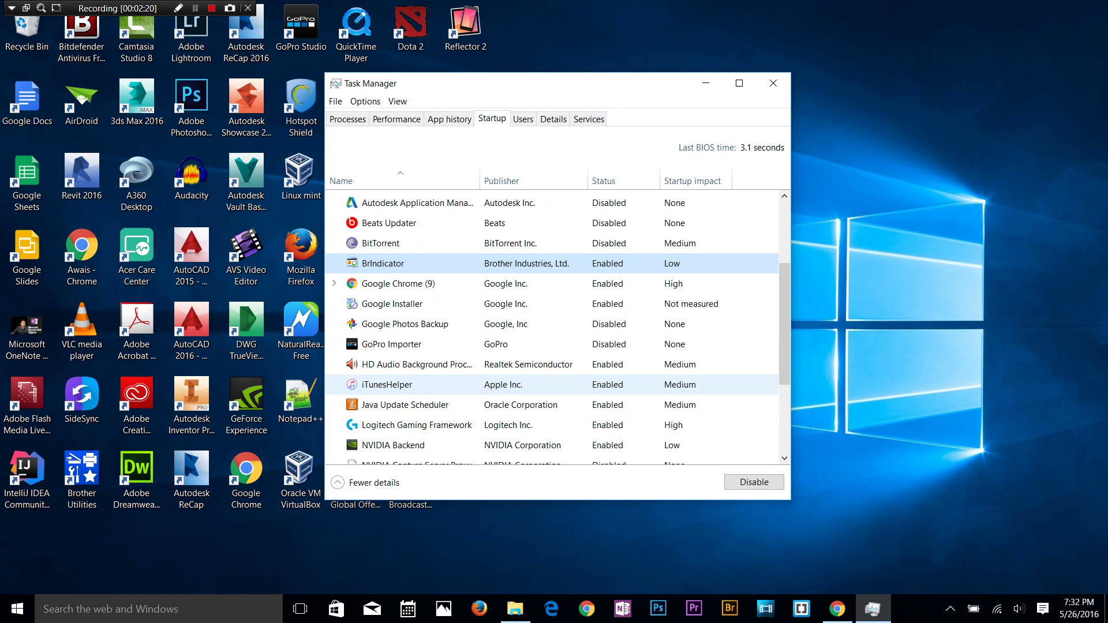
click(404, 385)
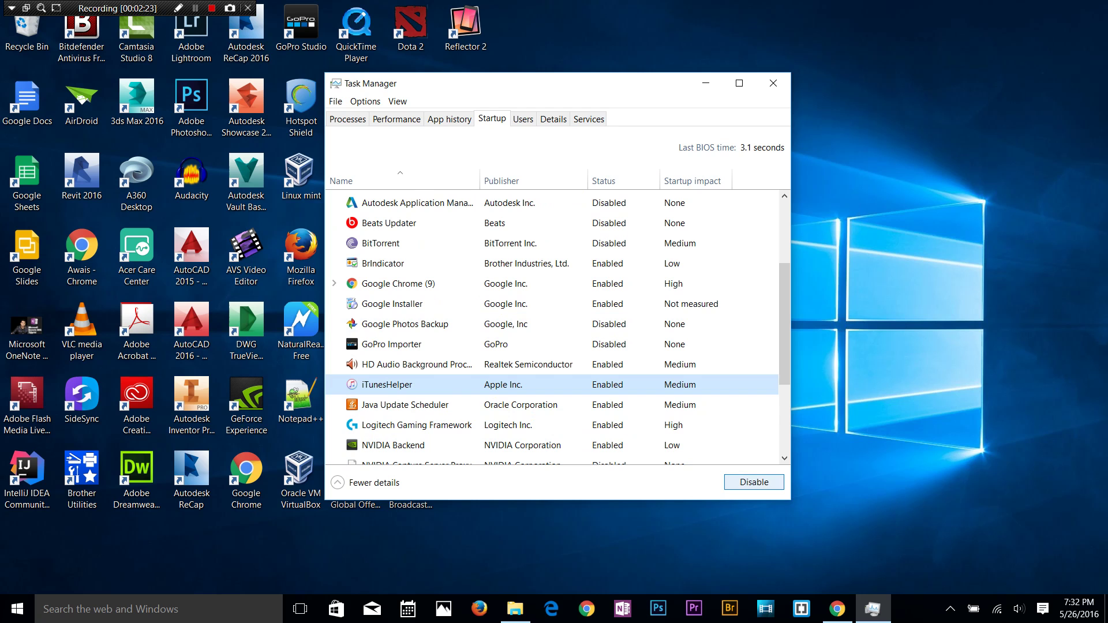
click(753, 482)
key(space)
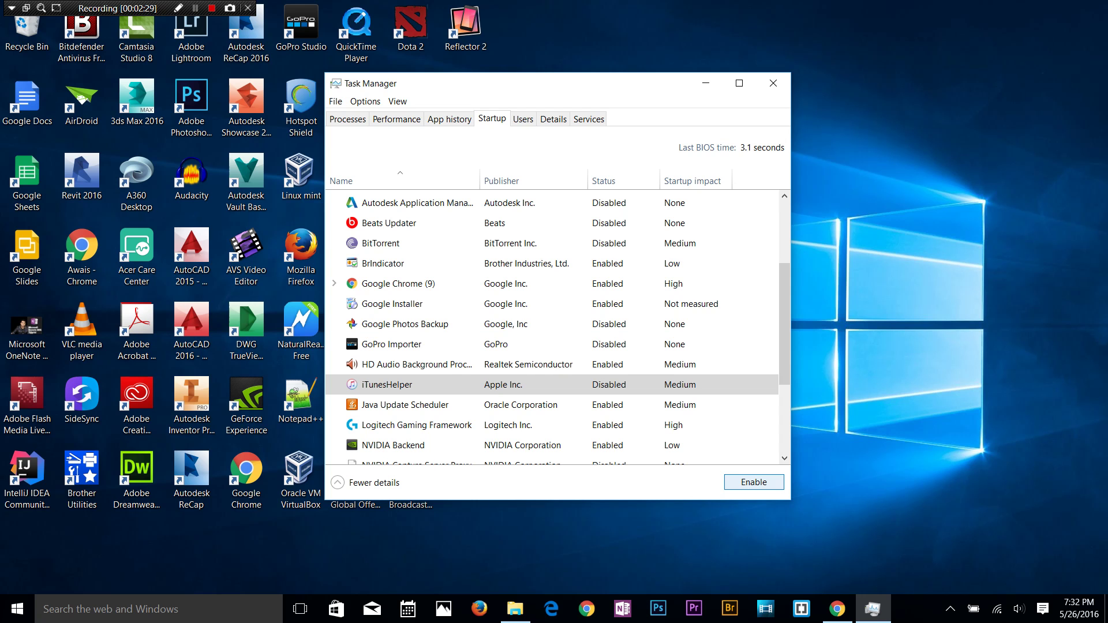
click(773, 83)
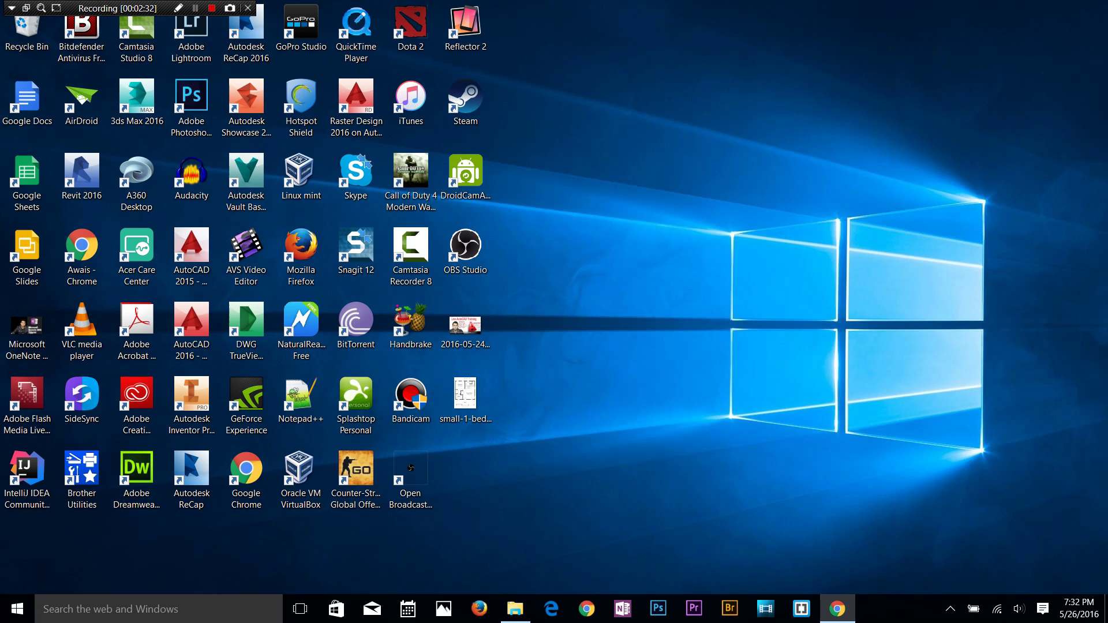
Step: Search Windows for "disk", launch Disk Cleanup, and scan the Acer (C:) drive
key(super)
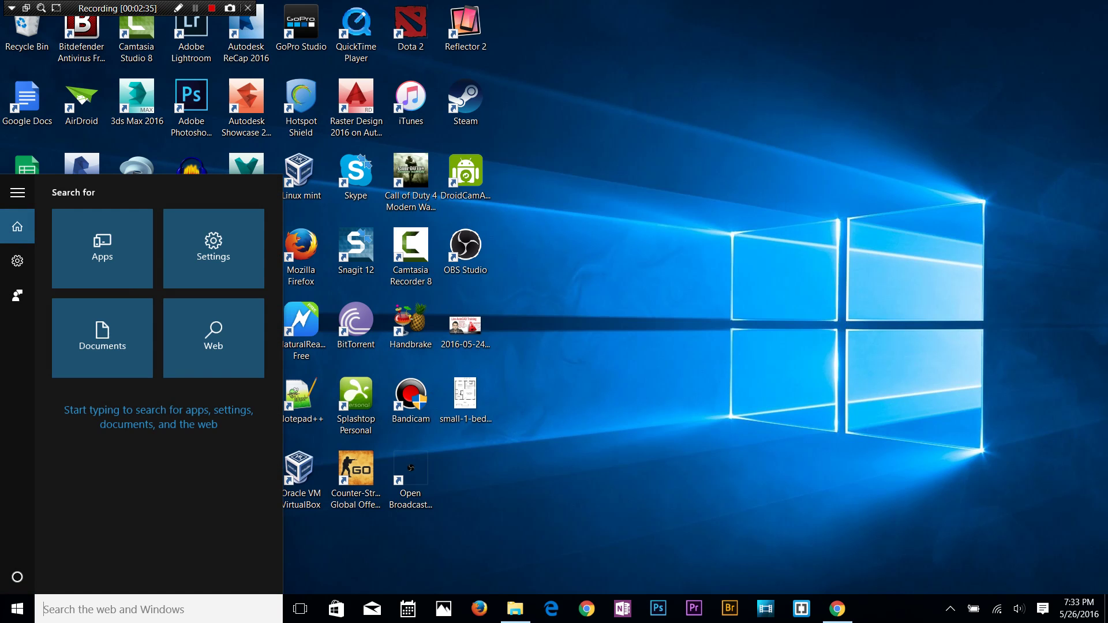
text(disk)
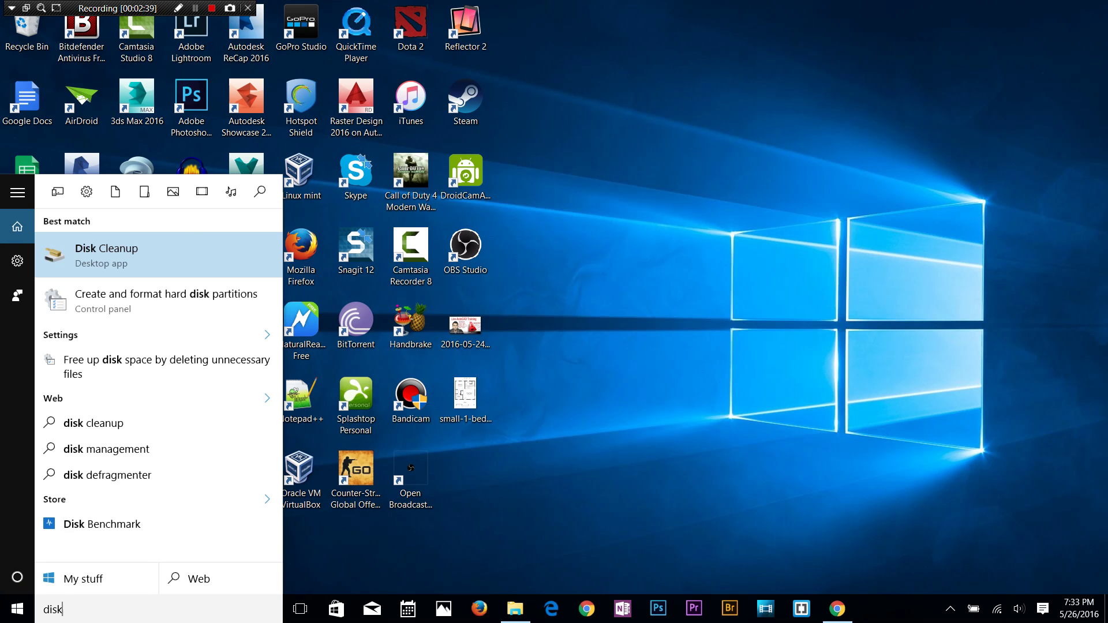
key(Return)
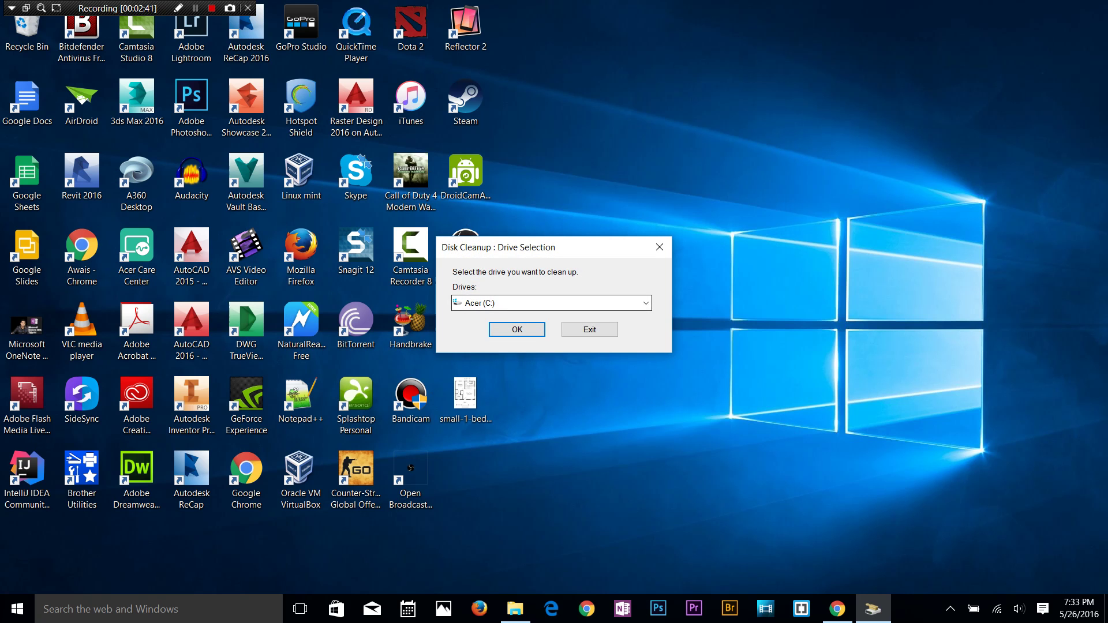
drag(542, 247, 611, 200)
click(713, 257)
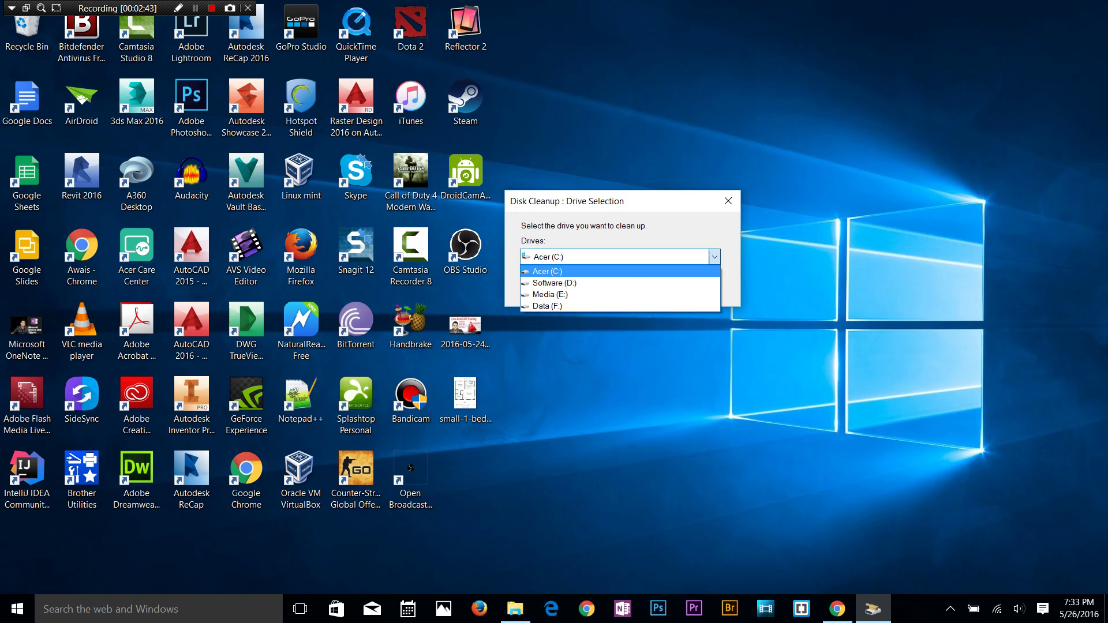
key(Return)
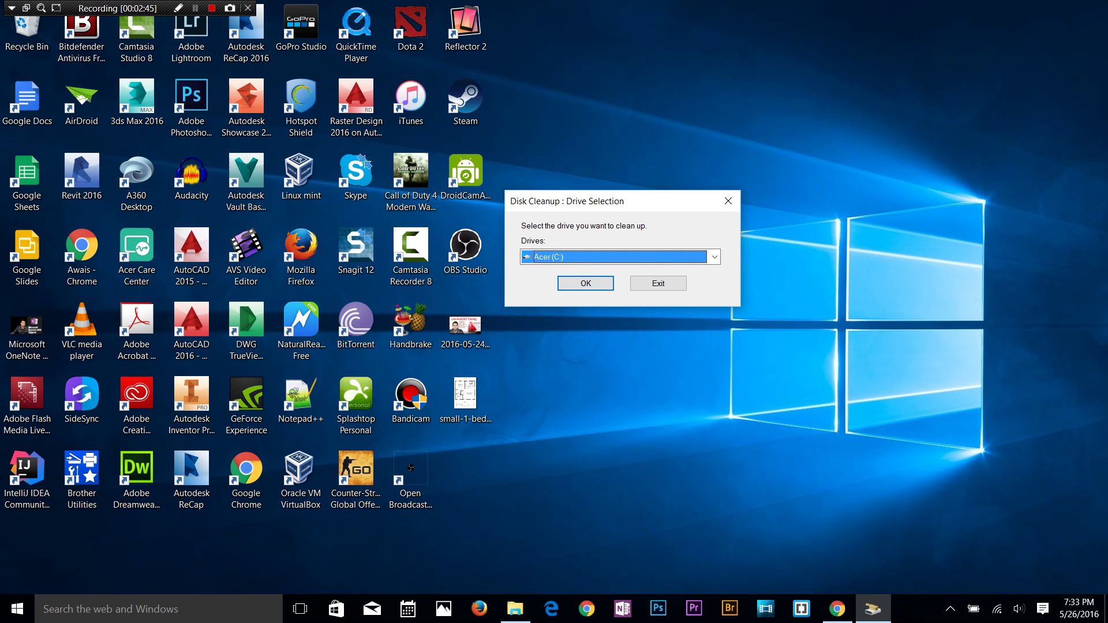
key(Return)
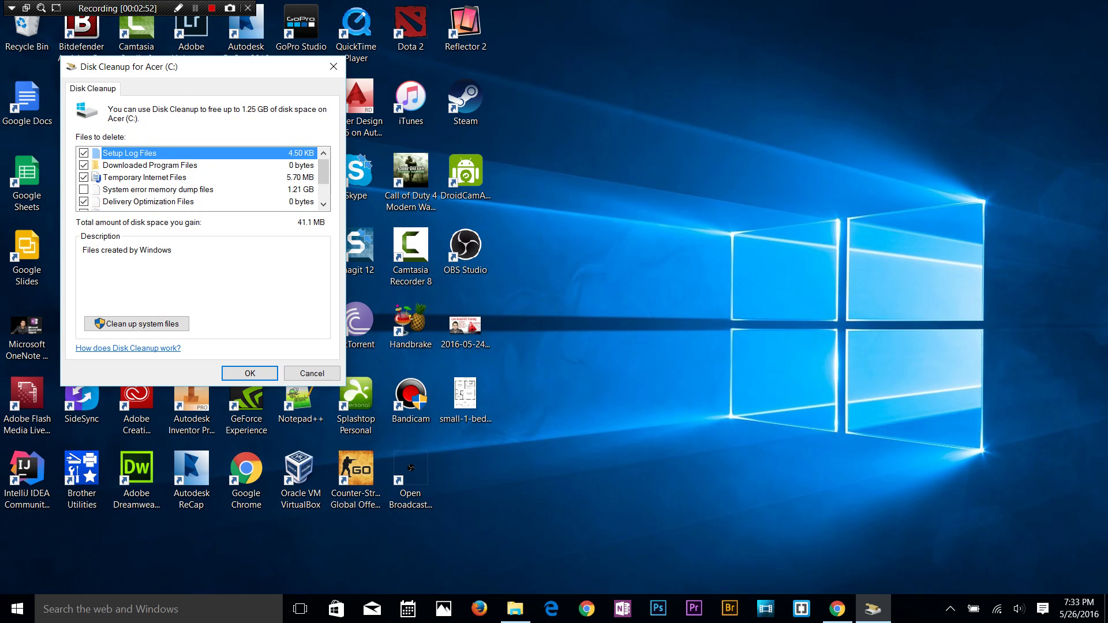
Step: Review the files Disk Cleanup would delete, switch to cleaning up system files, and scan the Acer (C:) drive again
drag(200, 72, 630, 91)
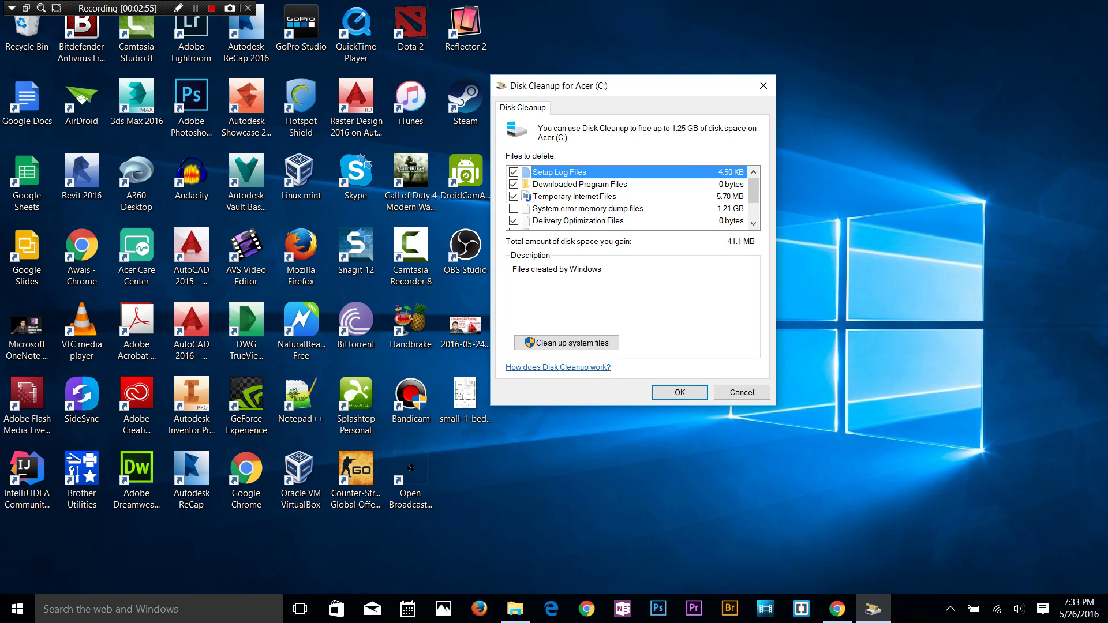
drag(753, 191, 753, 206)
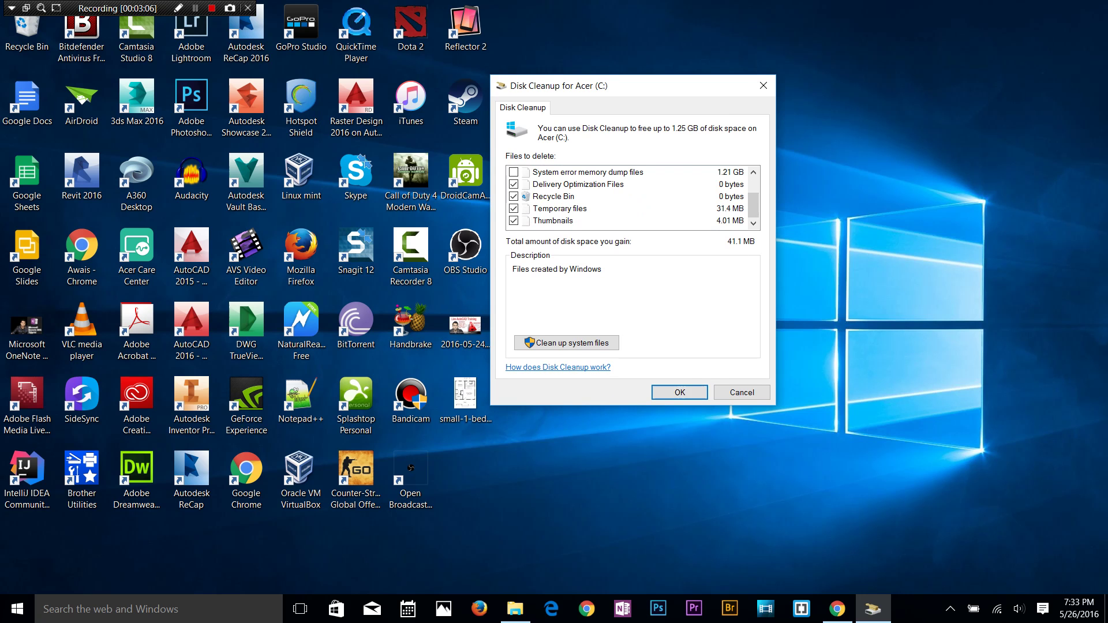
drag(573, 88, 564, 91)
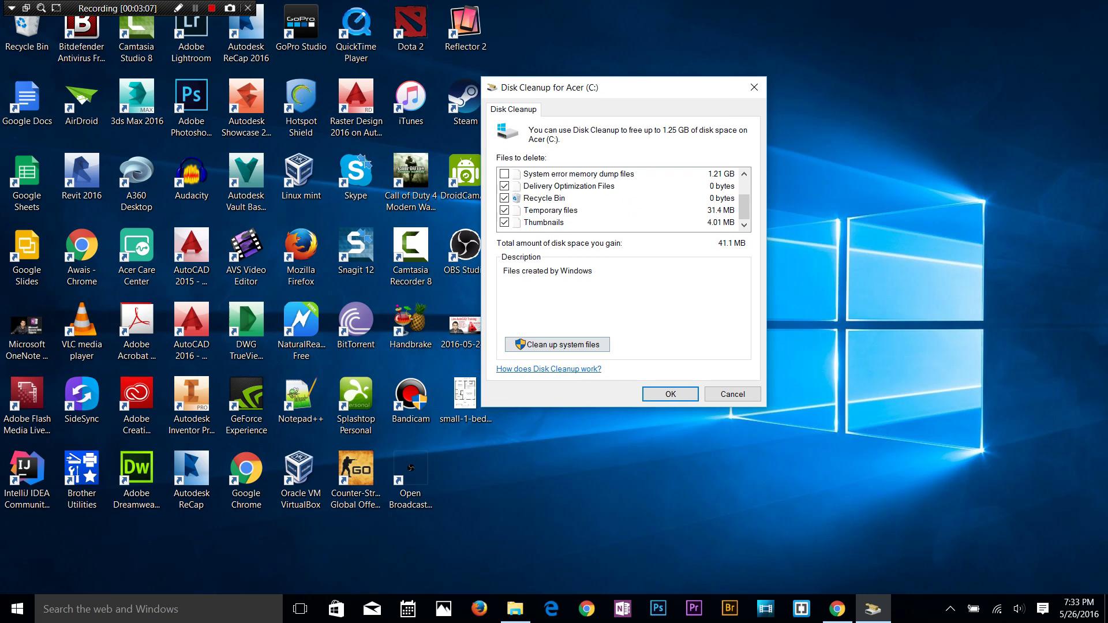
click(557, 345)
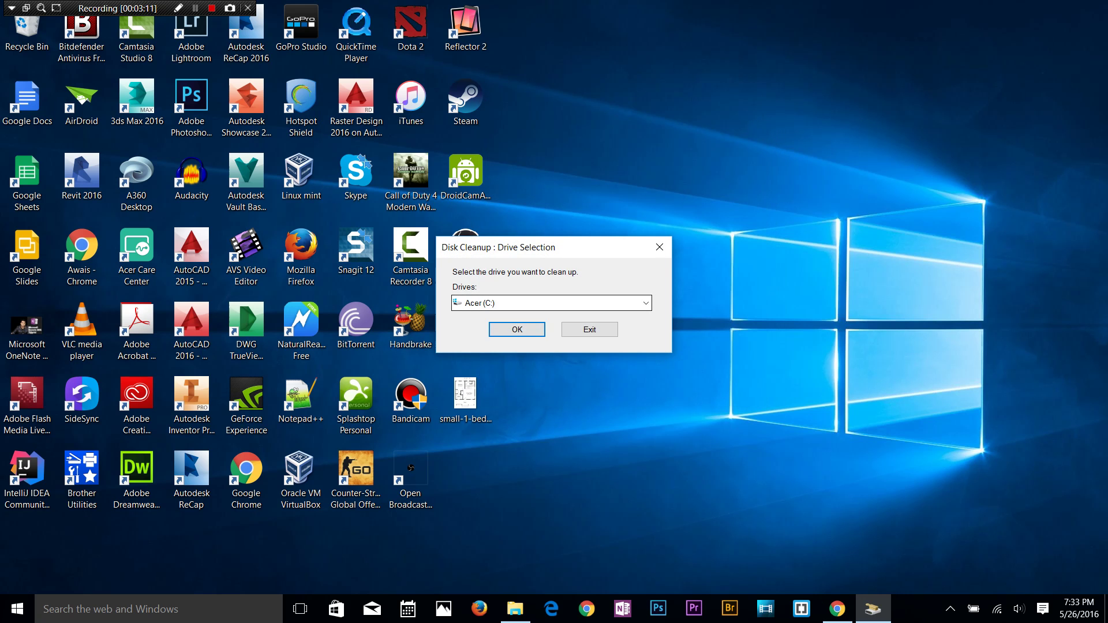
click(516, 329)
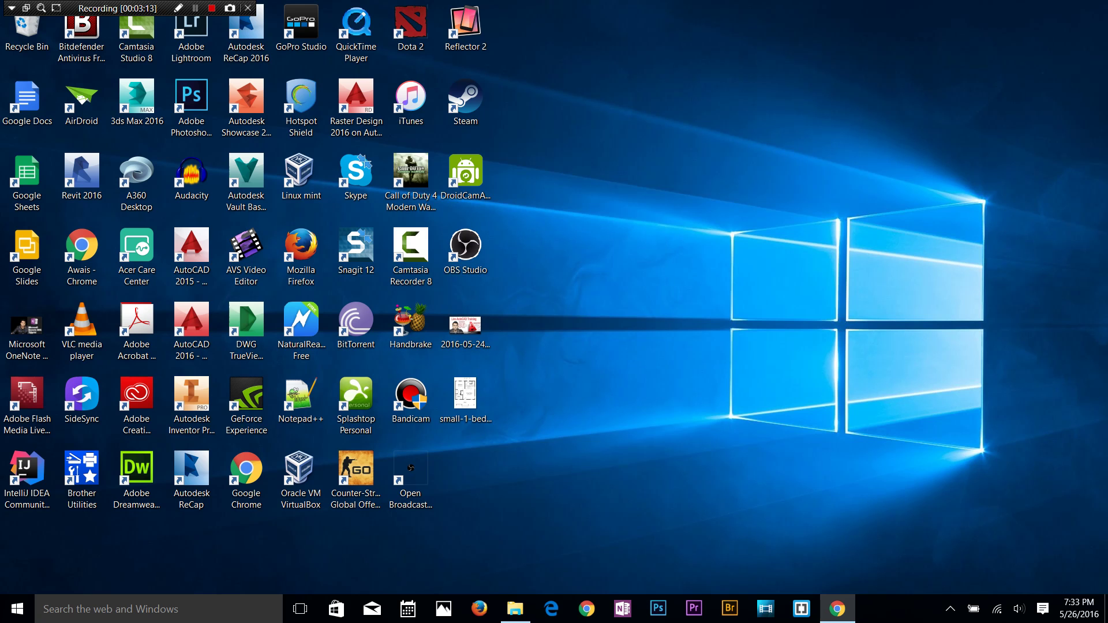
right_click(626, 235)
click(651, 278)
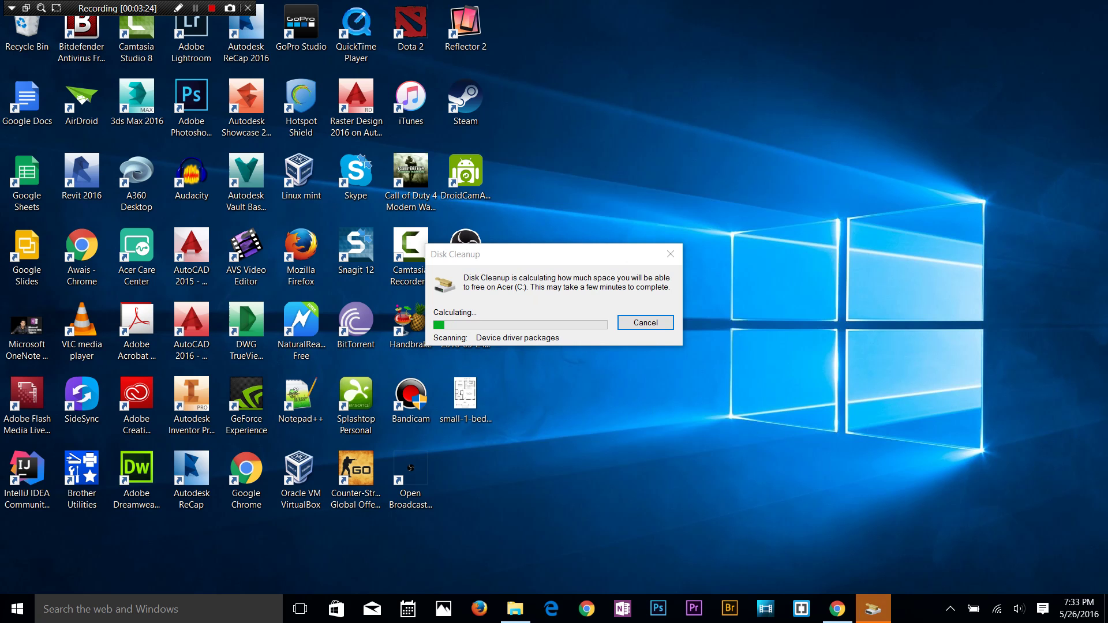
drag(546, 259, 623, 88)
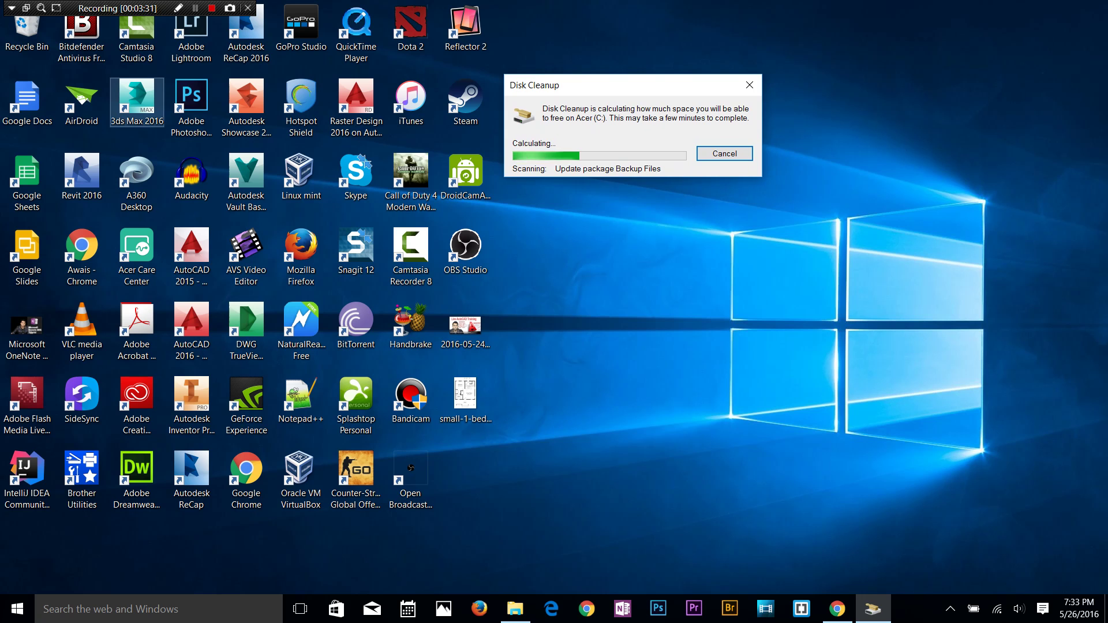
click(137, 101)
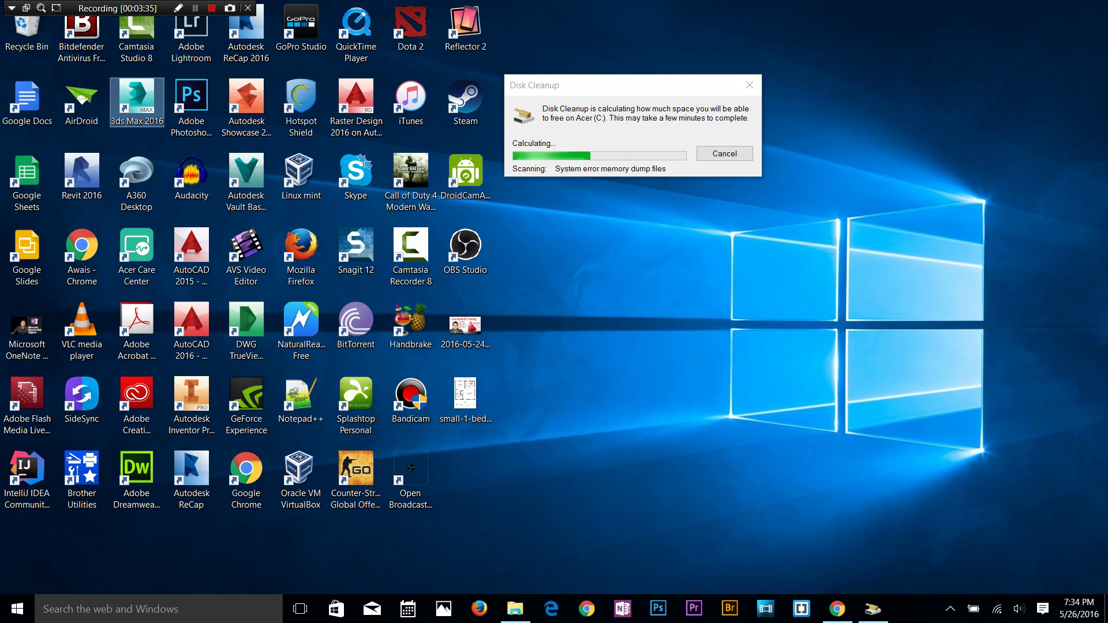
click(632, 85)
drag(654, 89, 649, 102)
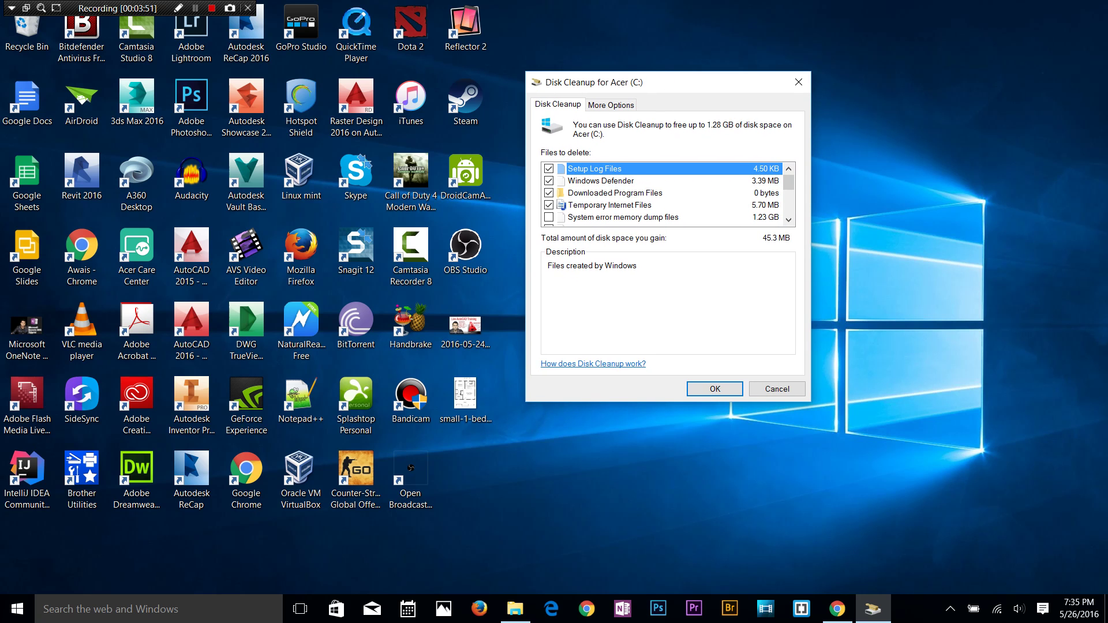
Step: Review the remaining file categories and additional cleanup options, and run the cleanup on Acer (C:), confirming the deletion
scroll(664, 193, down, 3)
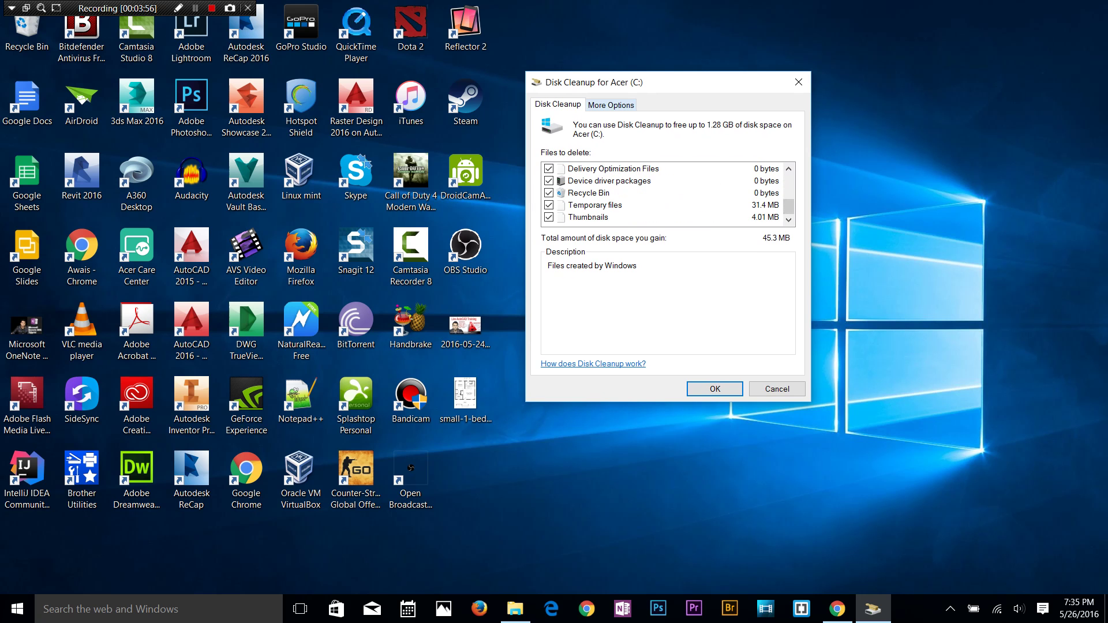
click(610, 104)
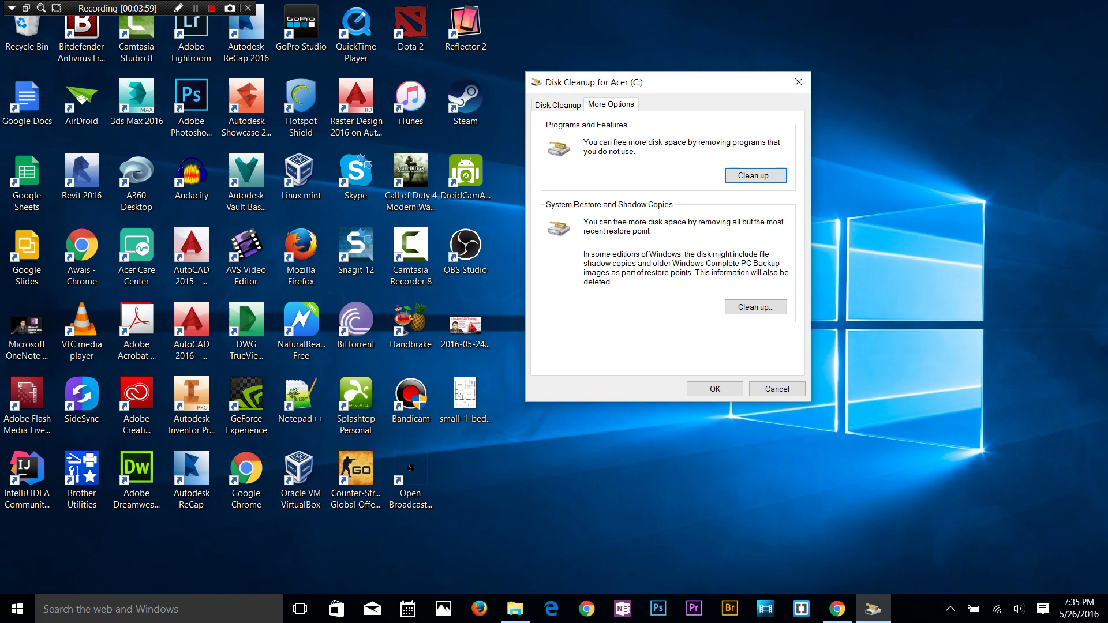
mouse_move(686, 91)
mouse_down()
mouse_move(698, 105)
mouse_move(682, 88)
mouse_up()
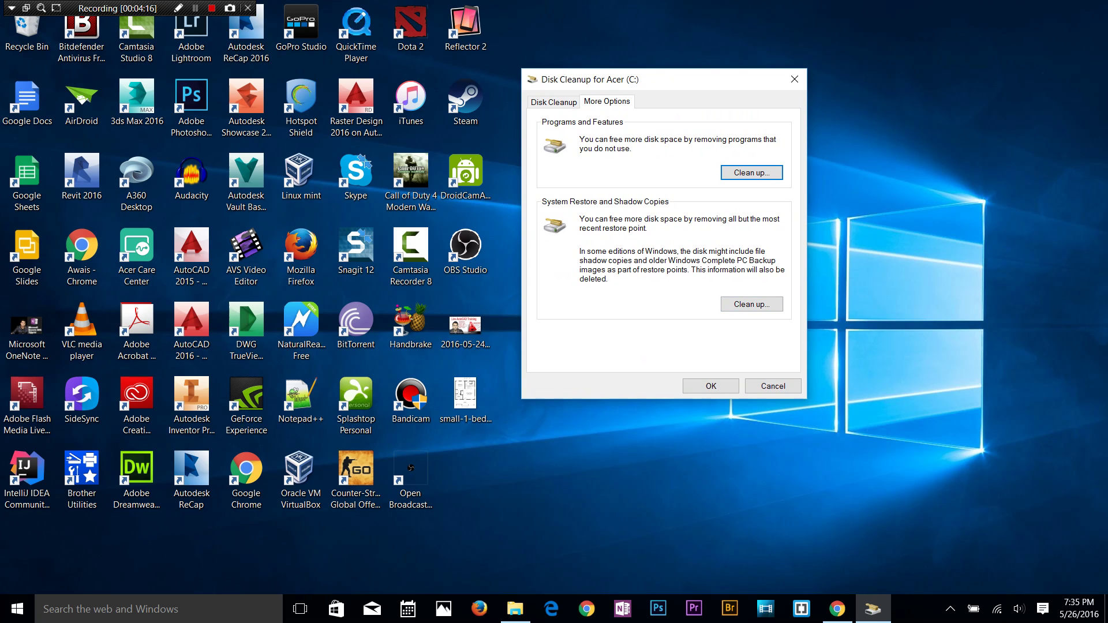
drag(679, 82, 669, 84)
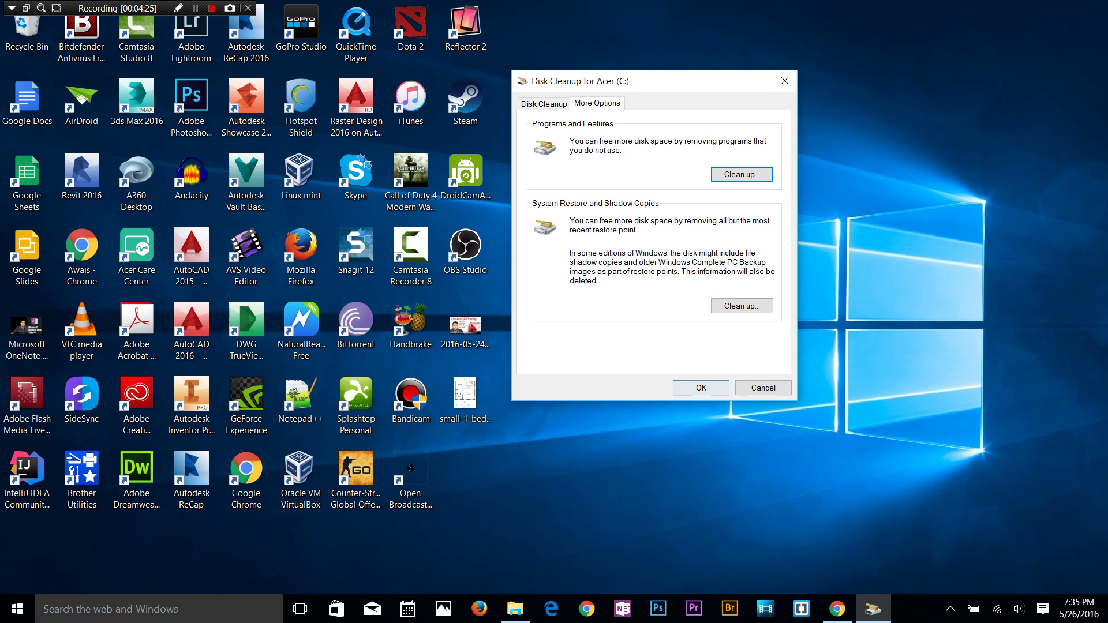
click(700, 388)
key(Return)
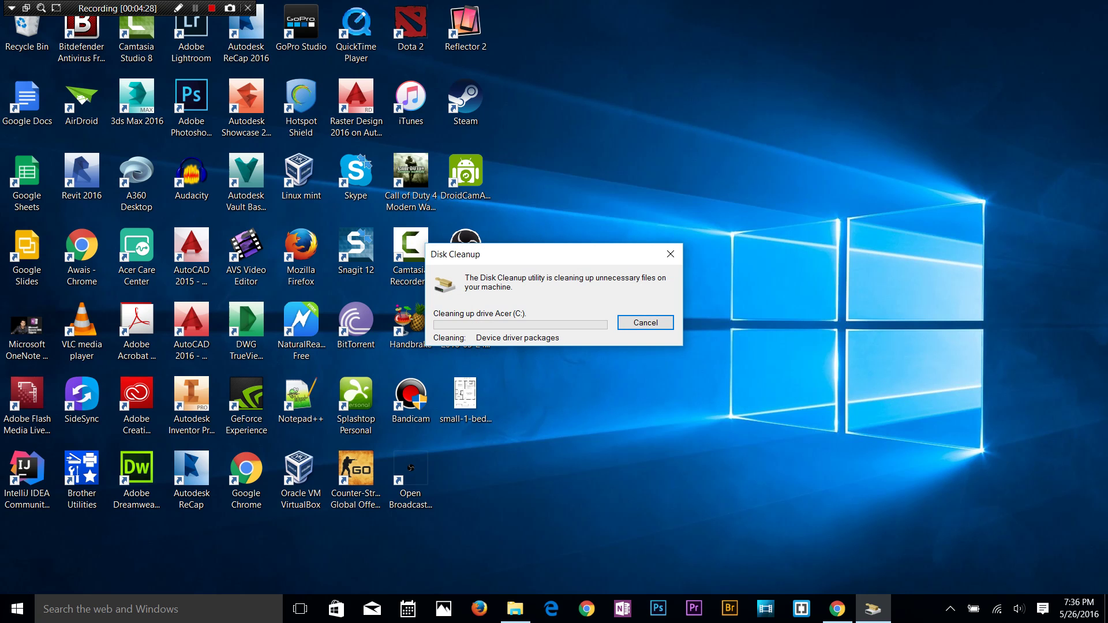
drag(577, 254, 660, 206)
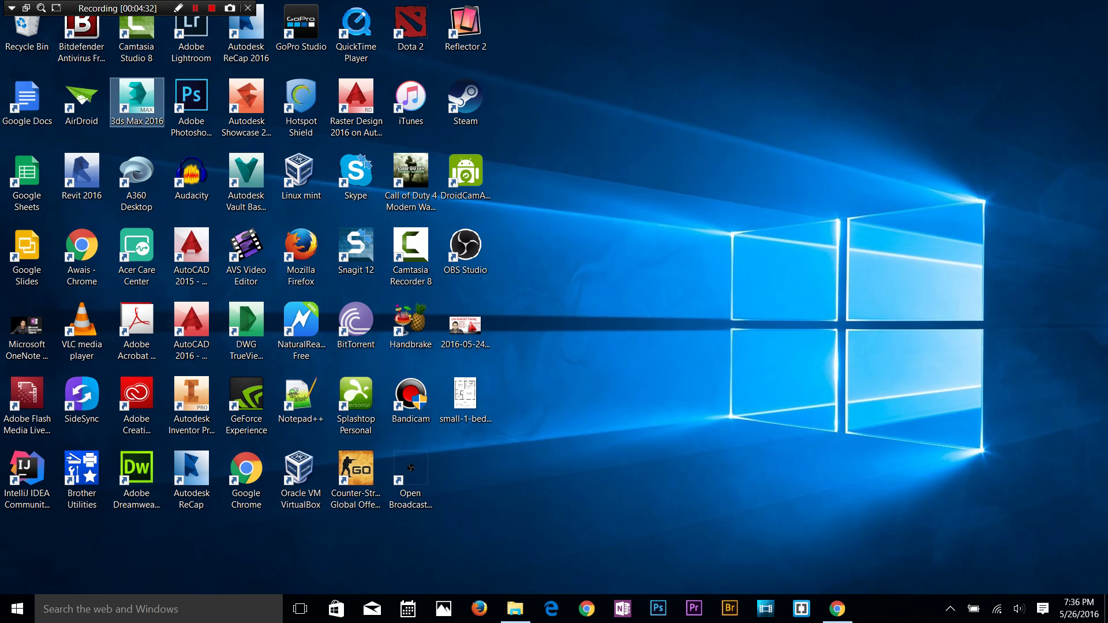
Step: Search Windows for "apps" and open the Apps & features settings
click(158, 608)
text(ap)
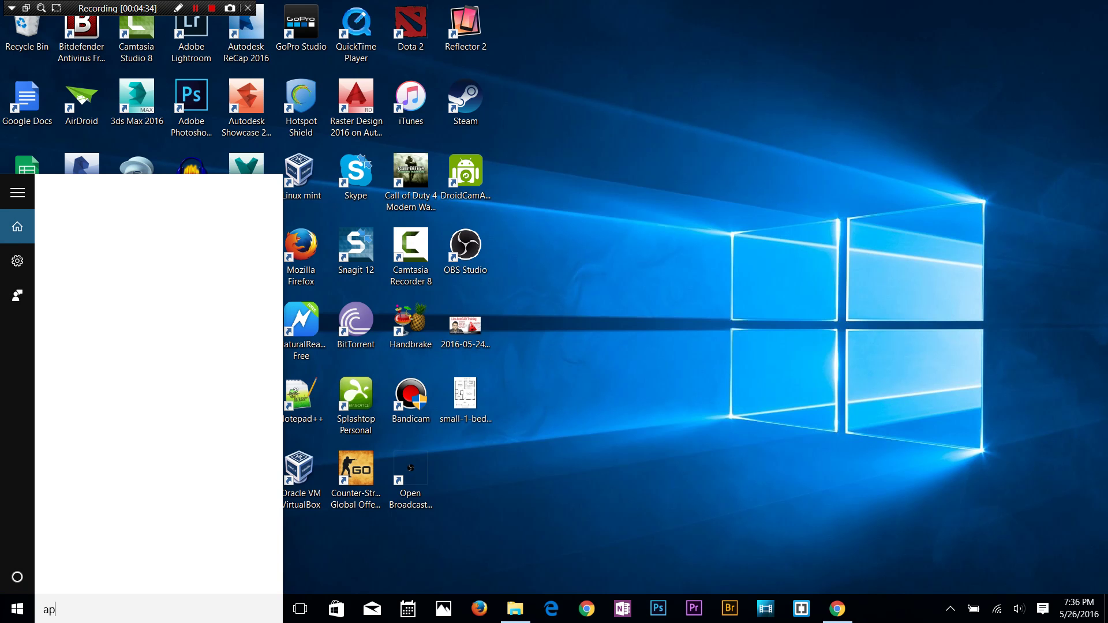
text(ps)
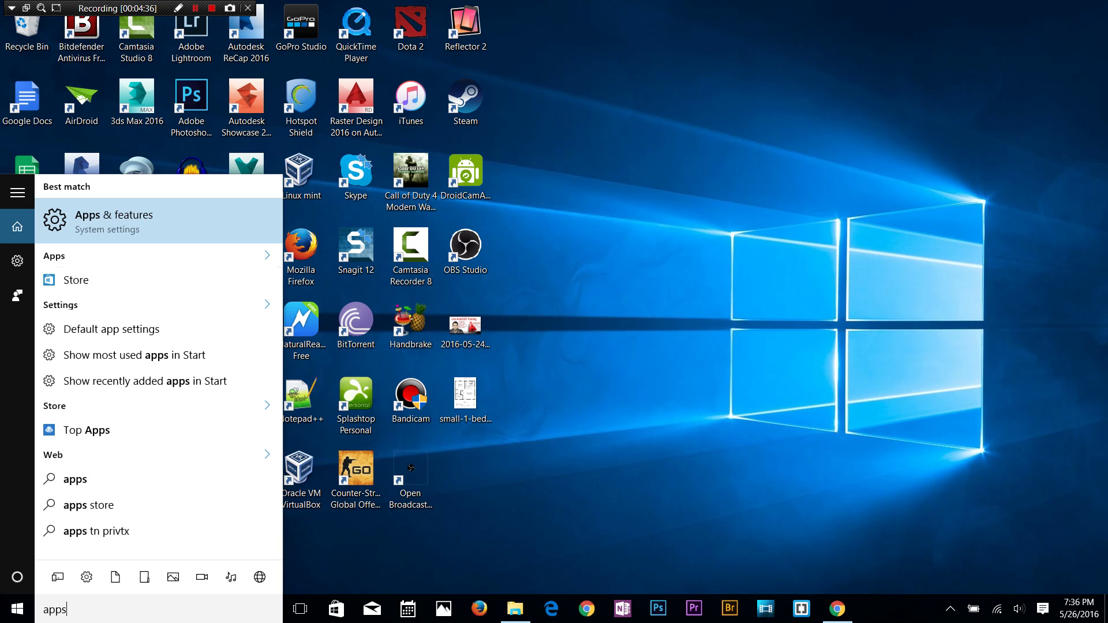
key(Return)
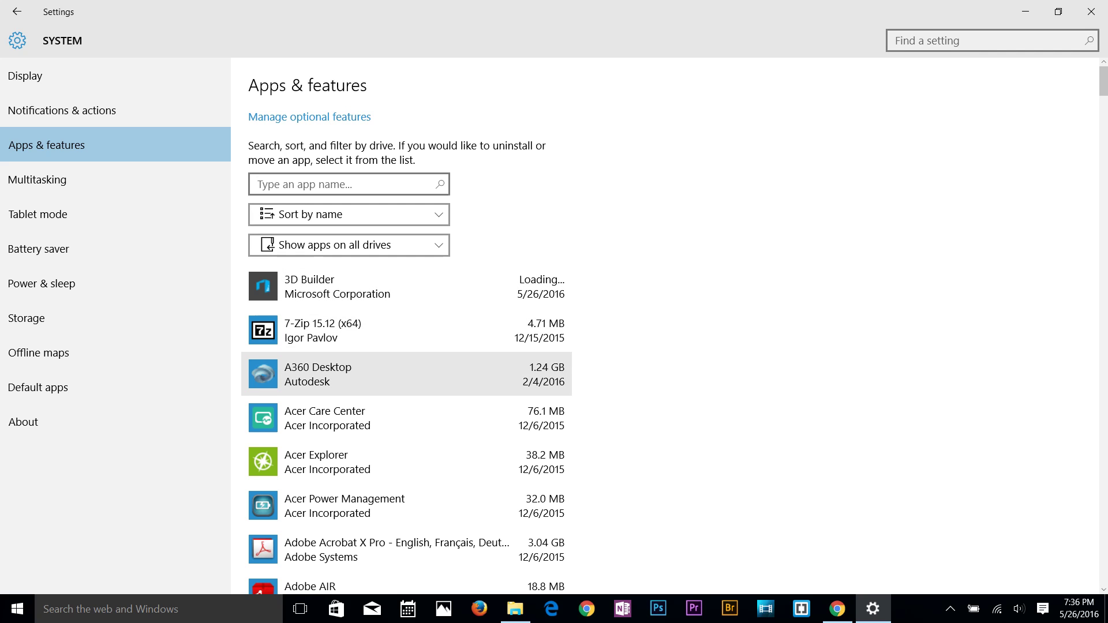
Step: Look through the installed apps for unneeded programs, view the uninstall option for CINEMA 4D 16.011, and close Settings
click(404, 373)
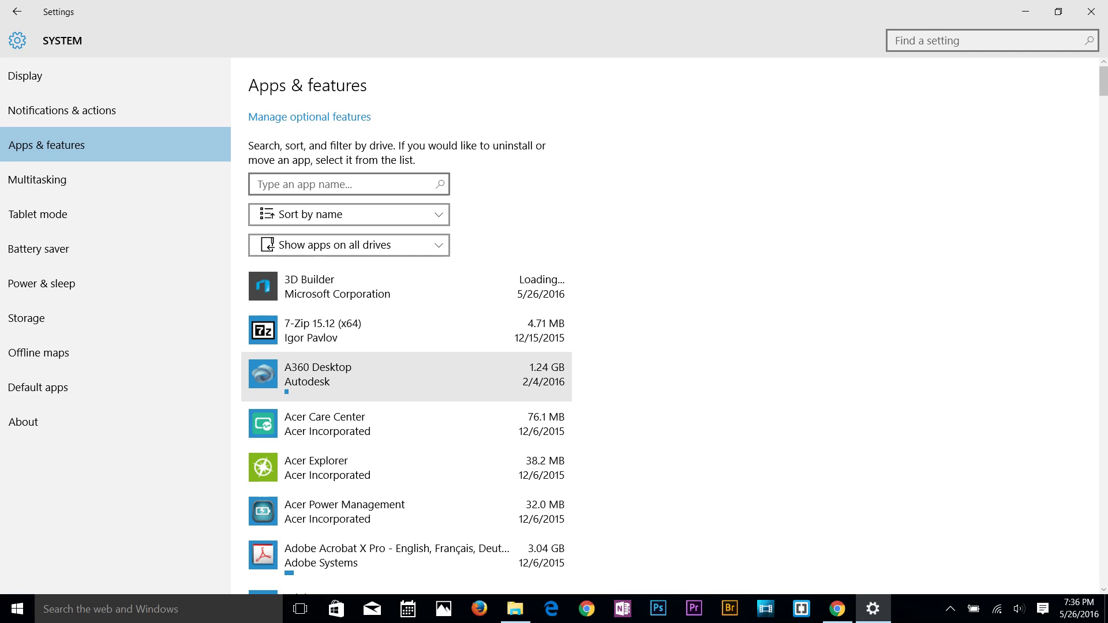
scroll(404, 323, down, 10)
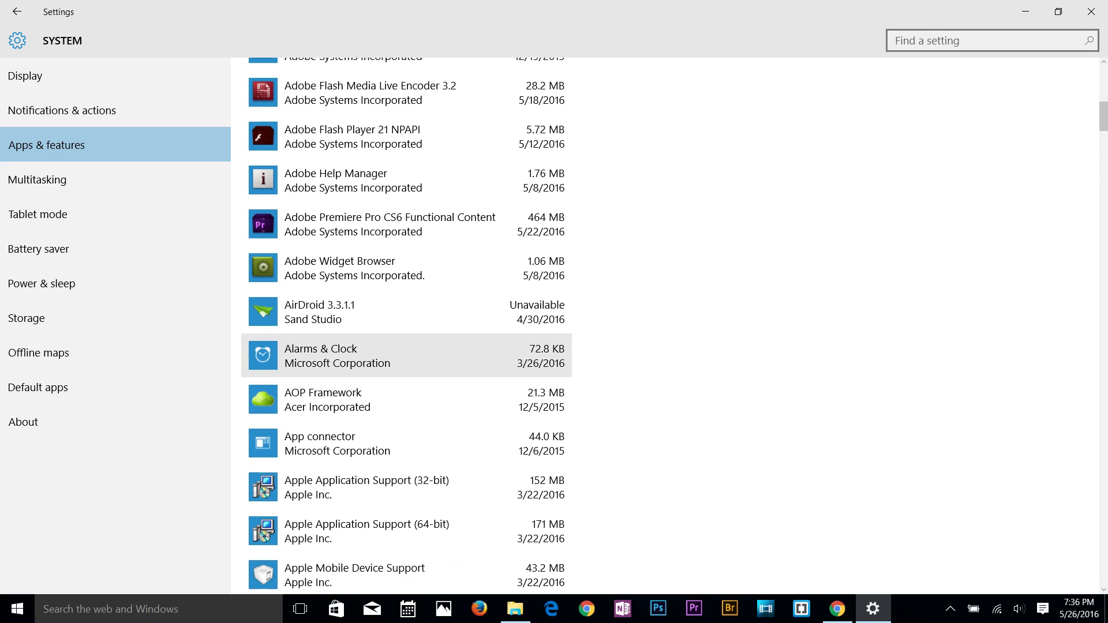
scroll(404, 398, down, 8)
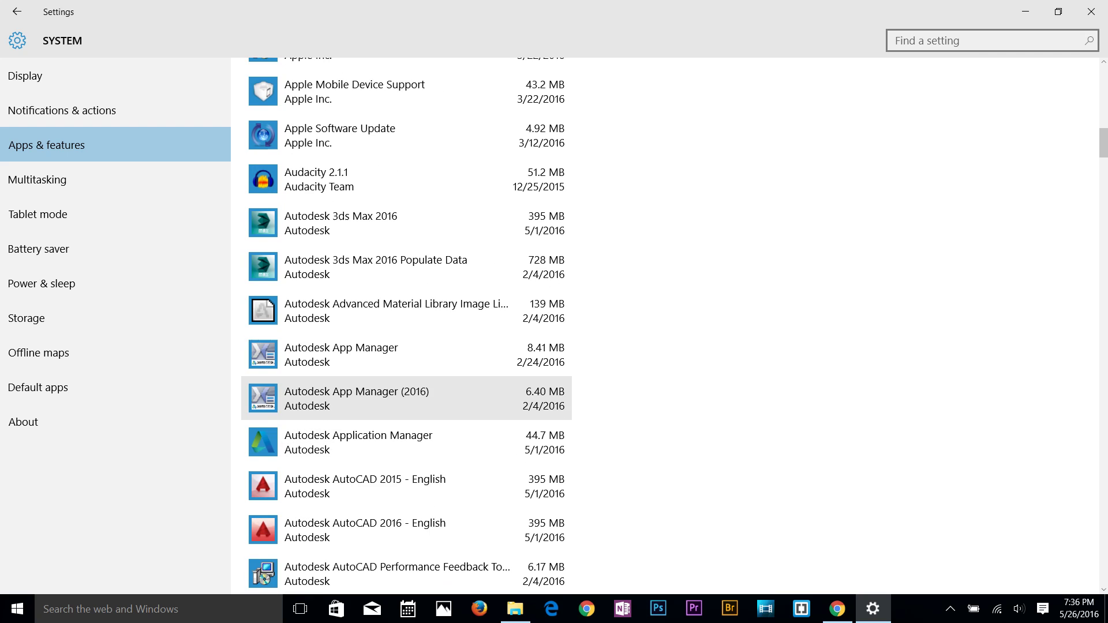
scroll(404, 288, down, 7)
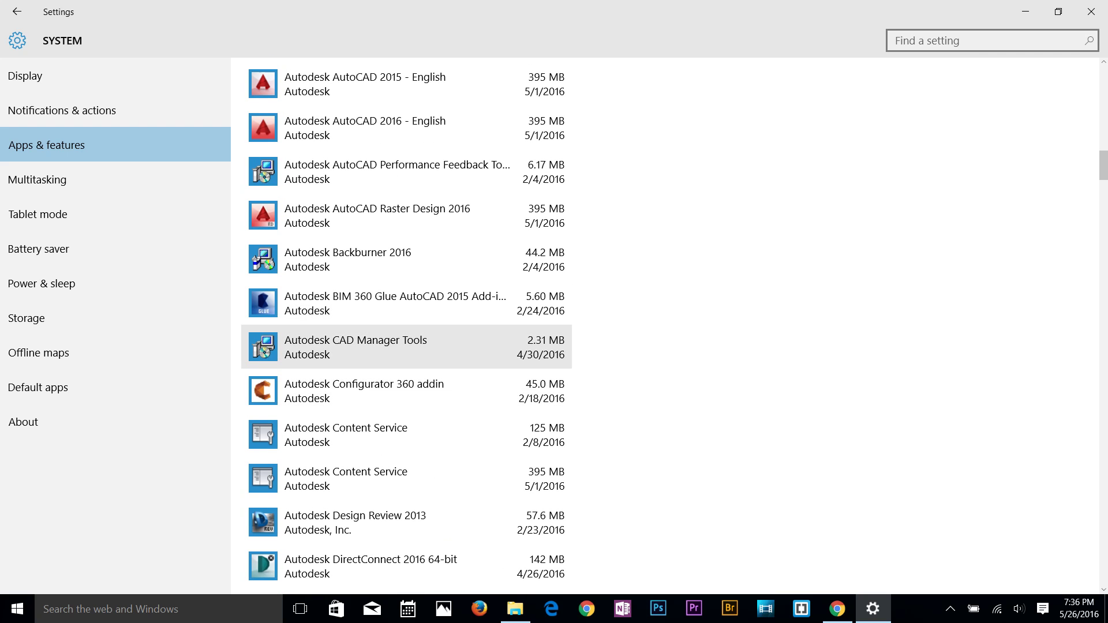
scroll(403, 346, down, 10)
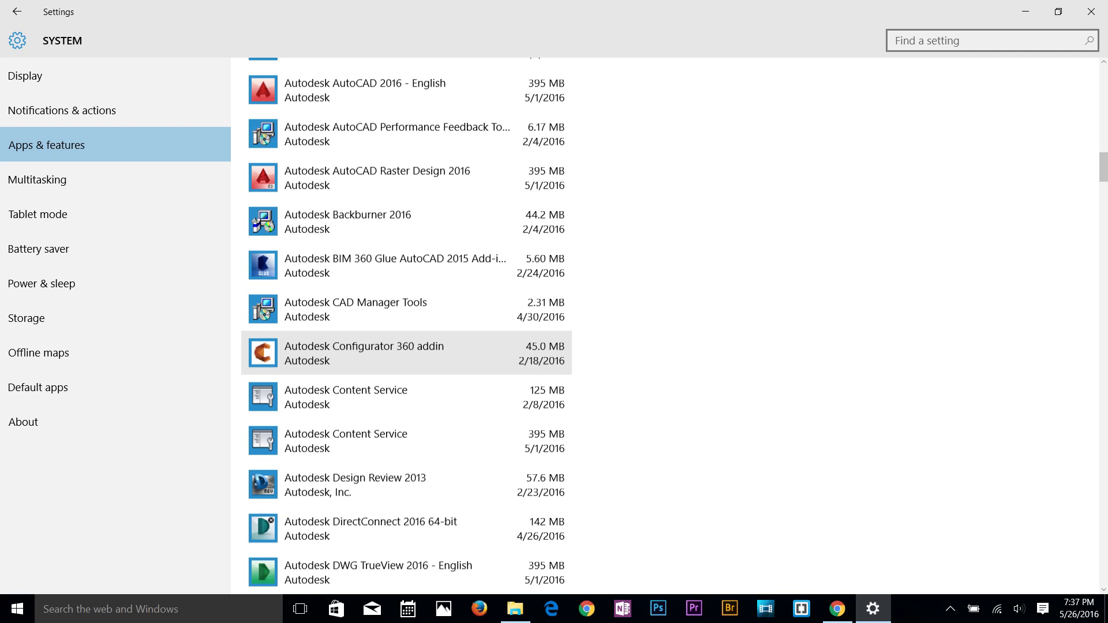
scroll(404, 346, down, 20)
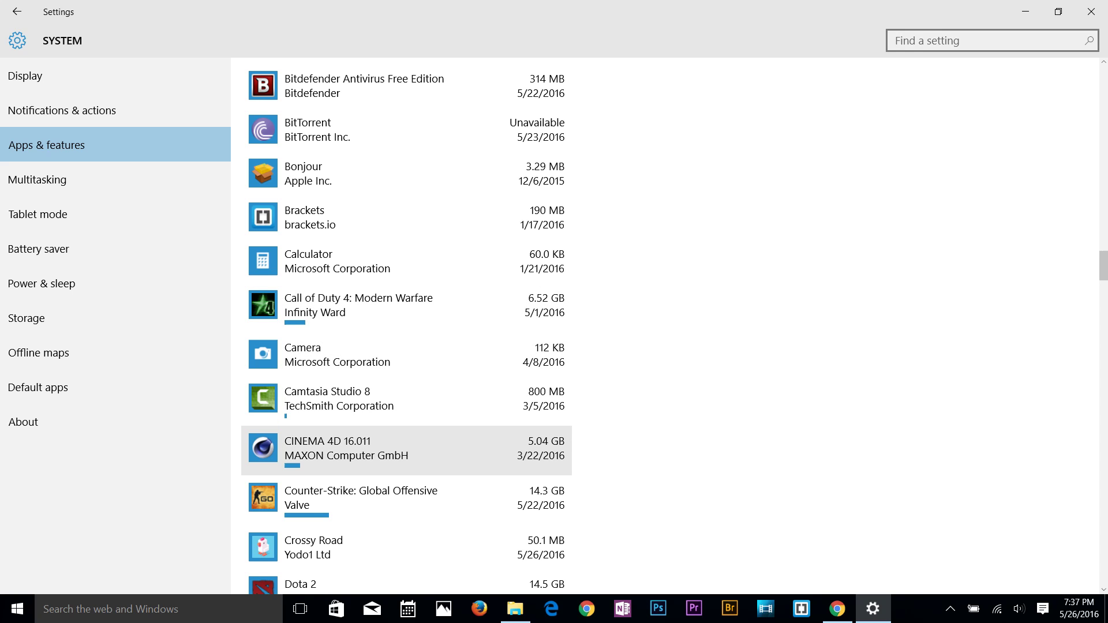
click(406, 450)
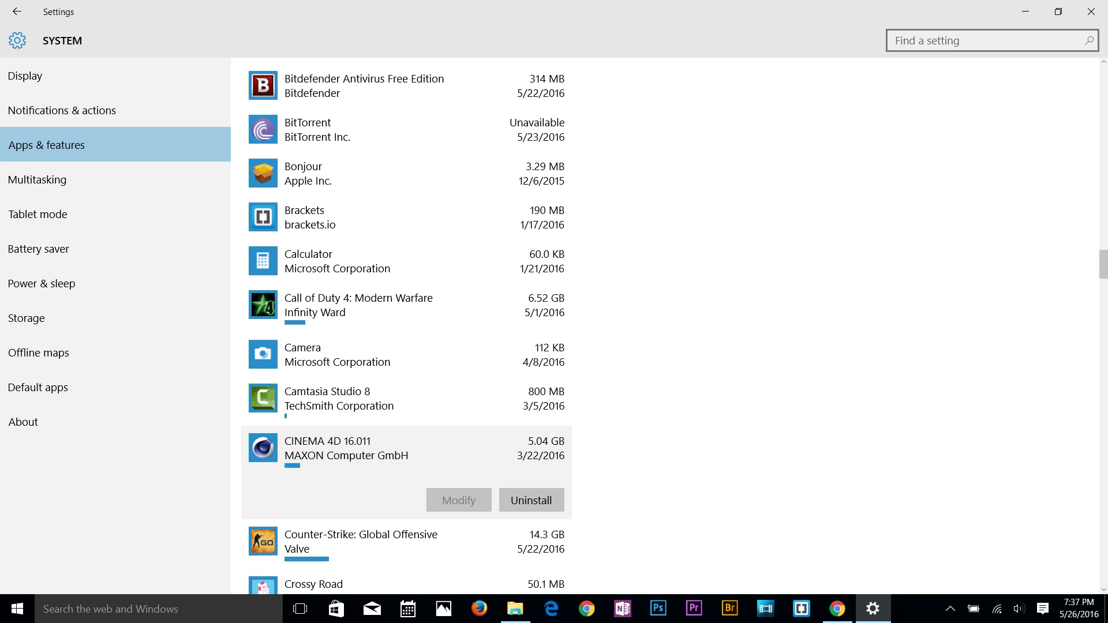
scroll(404, 288, down, 15)
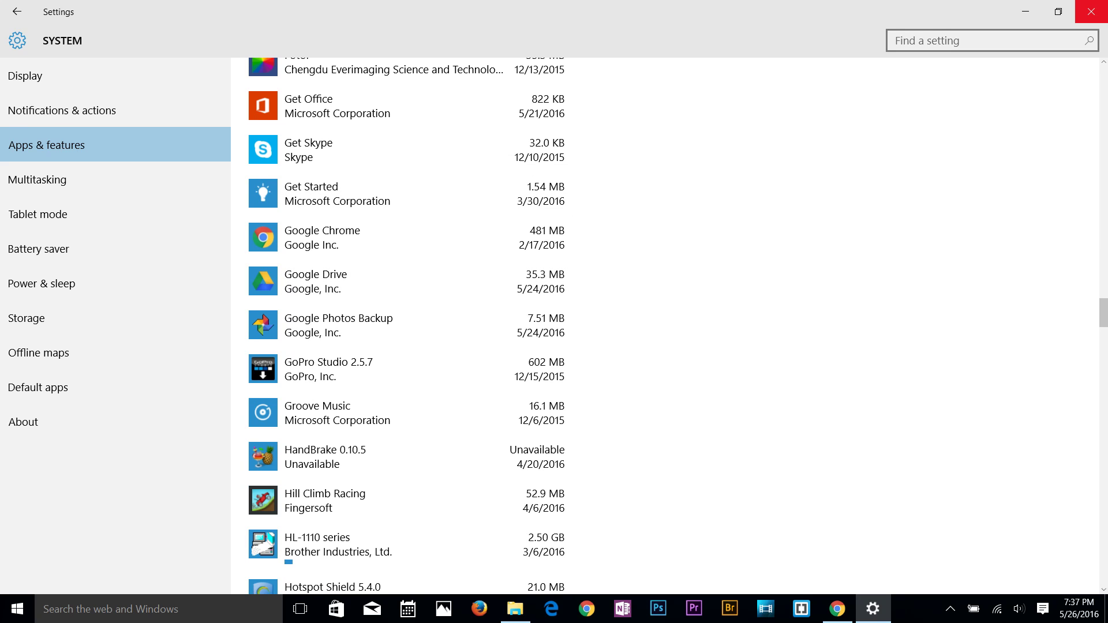
click(1090, 11)
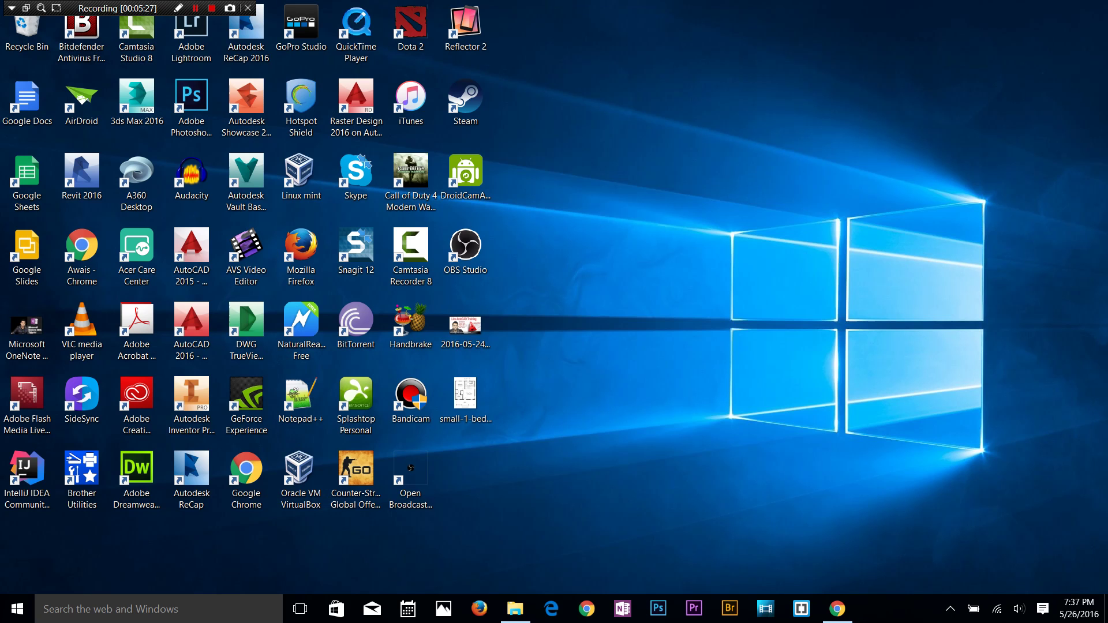
Step: Open Task Manager and examine the running processes and their memory use
right_click(895, 608)
click(943, 540)
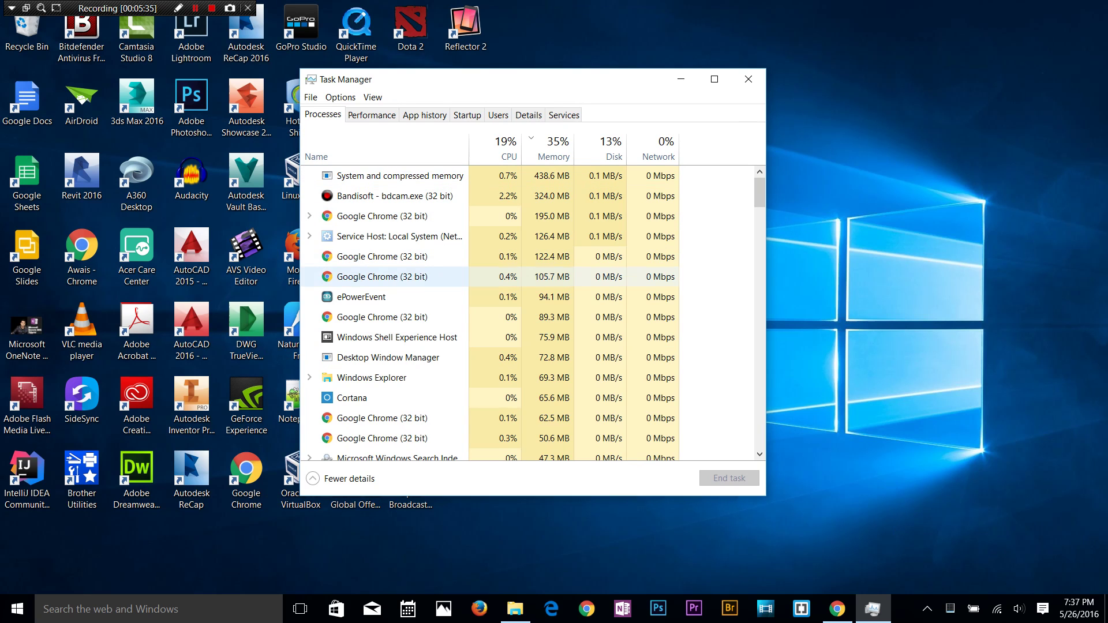
scroll(403, 296, down, 3)
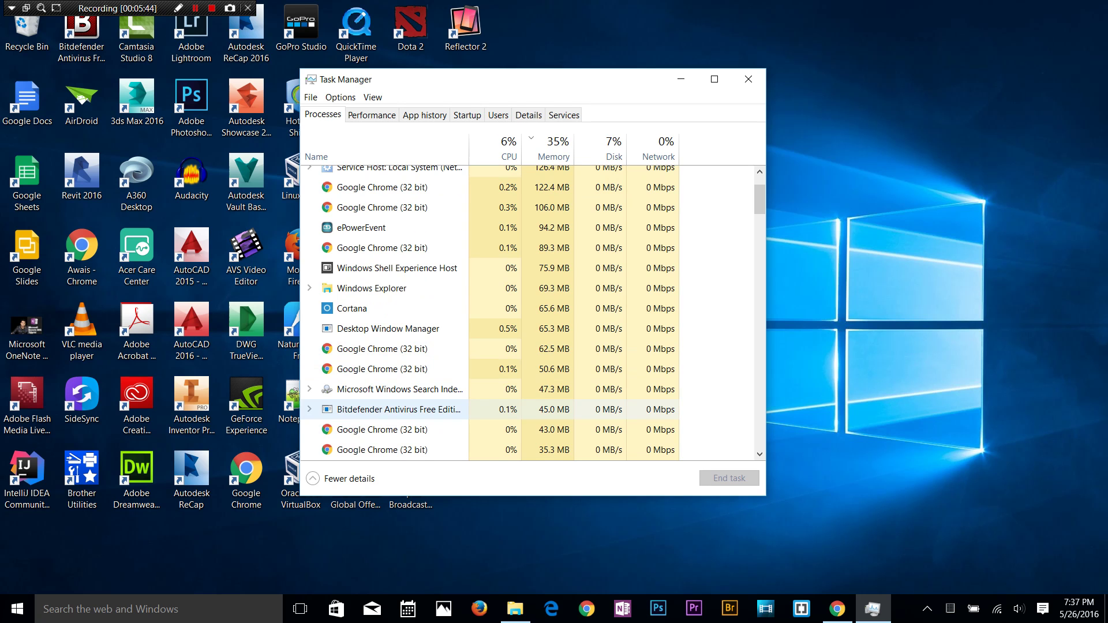
drag(551, 87, 523, 84)
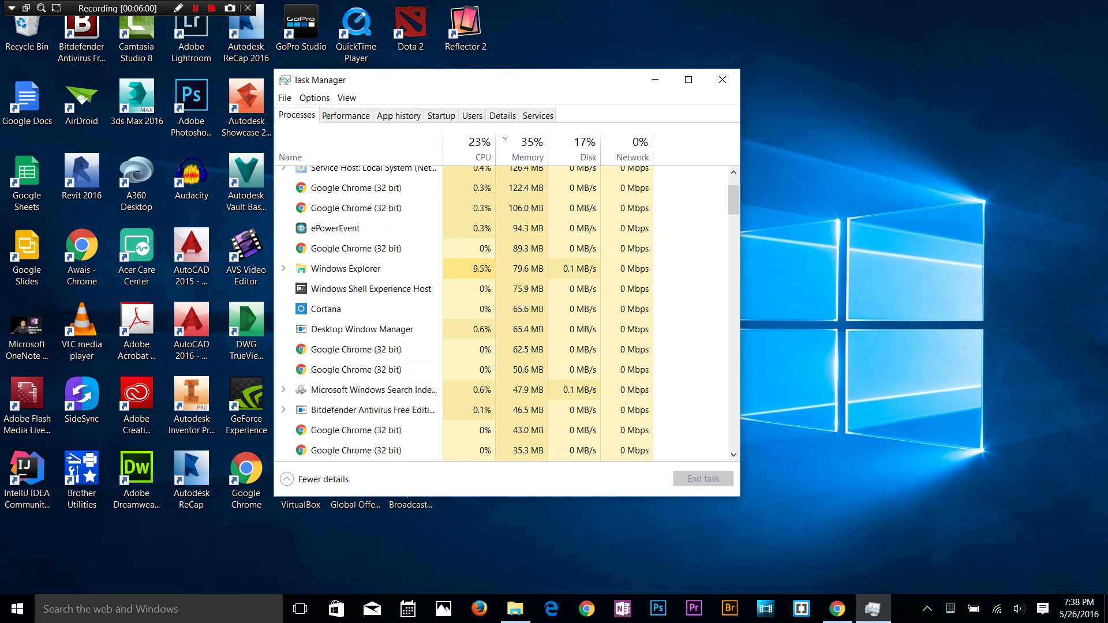
drag(447, 90, 698, 66)
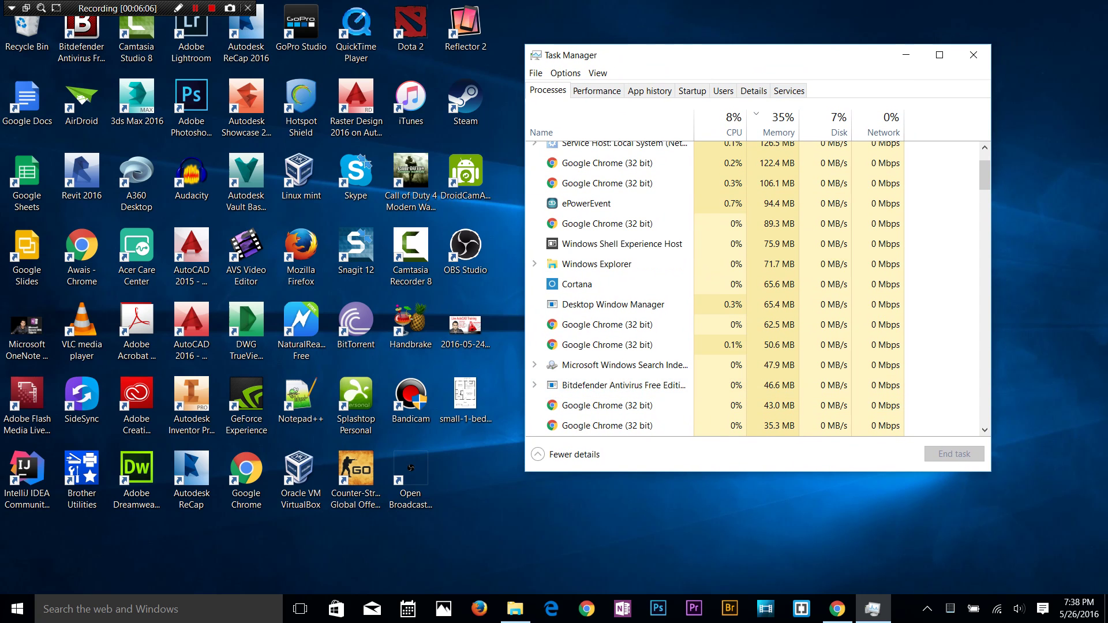
drag(763, 57, 756, 66)
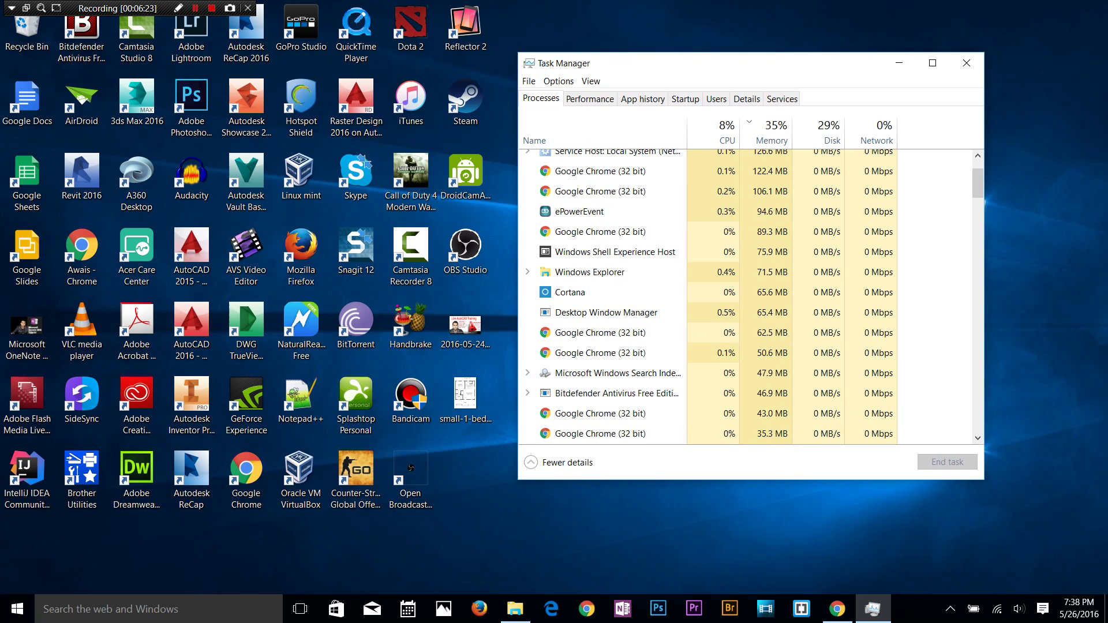
drag(770, 71, 470, 85)
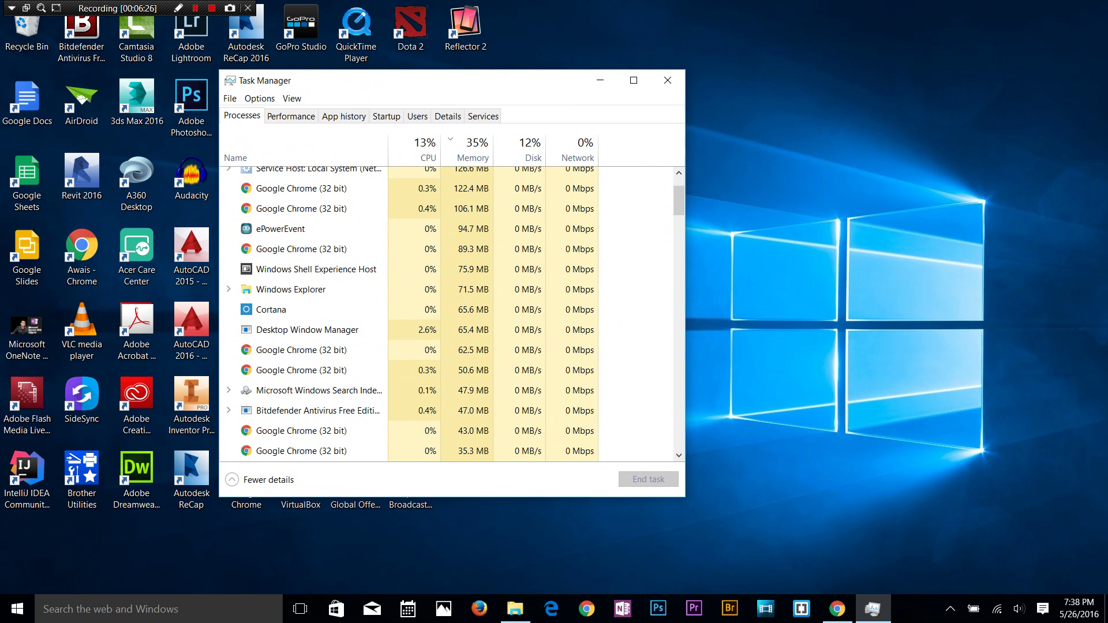
drag(466, 90, 524, 92)
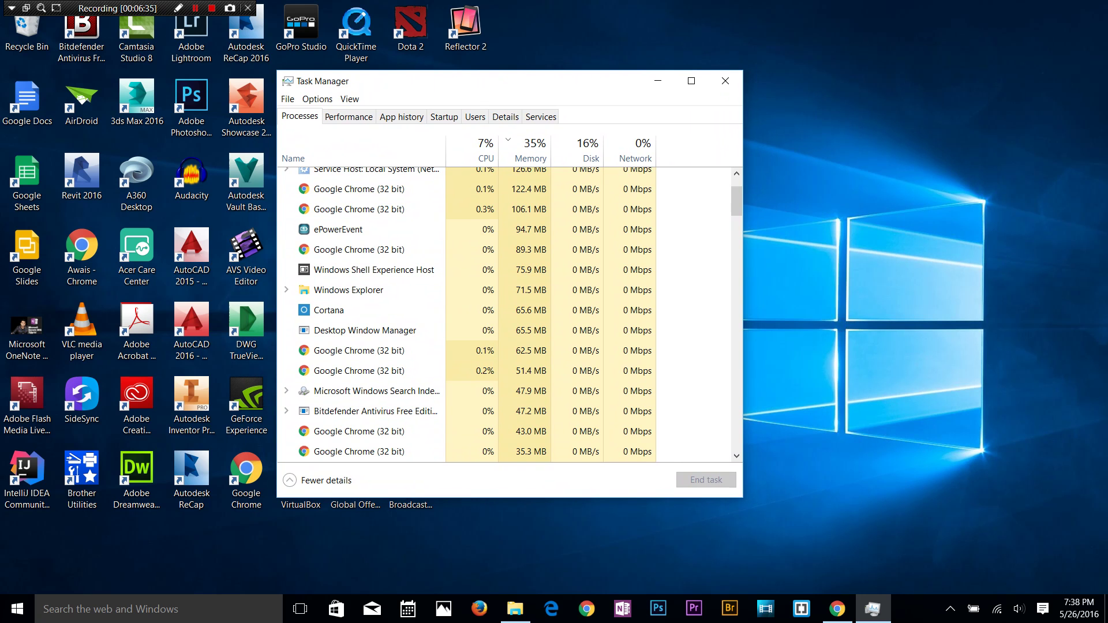
drag(506, 87, 503, 96)
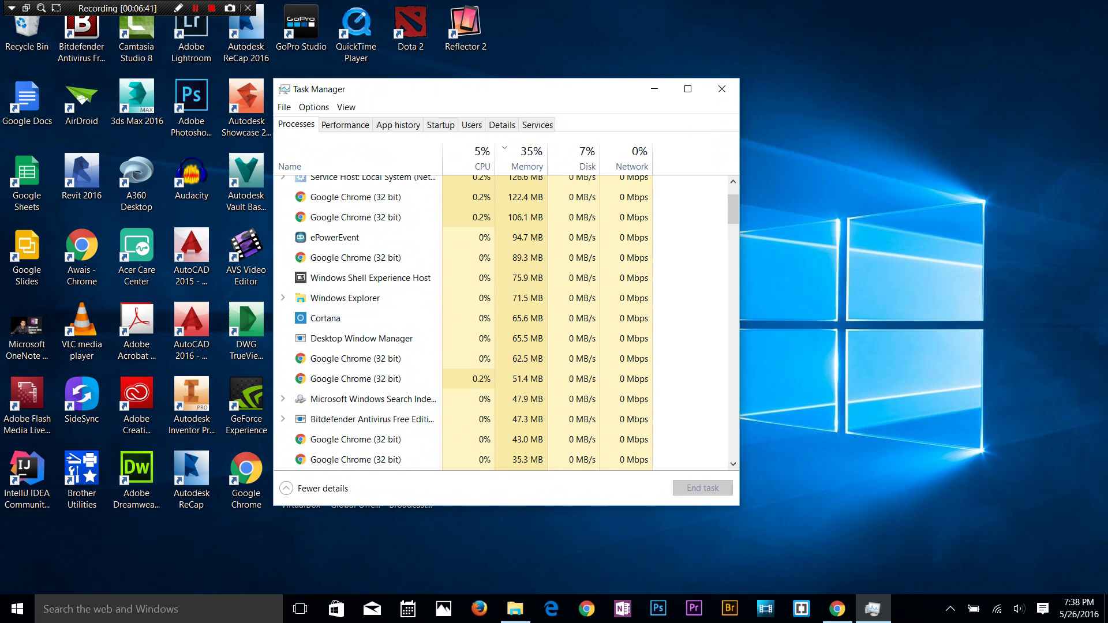
Step: Close Task Manager
drag(503, 96, 505, 91)
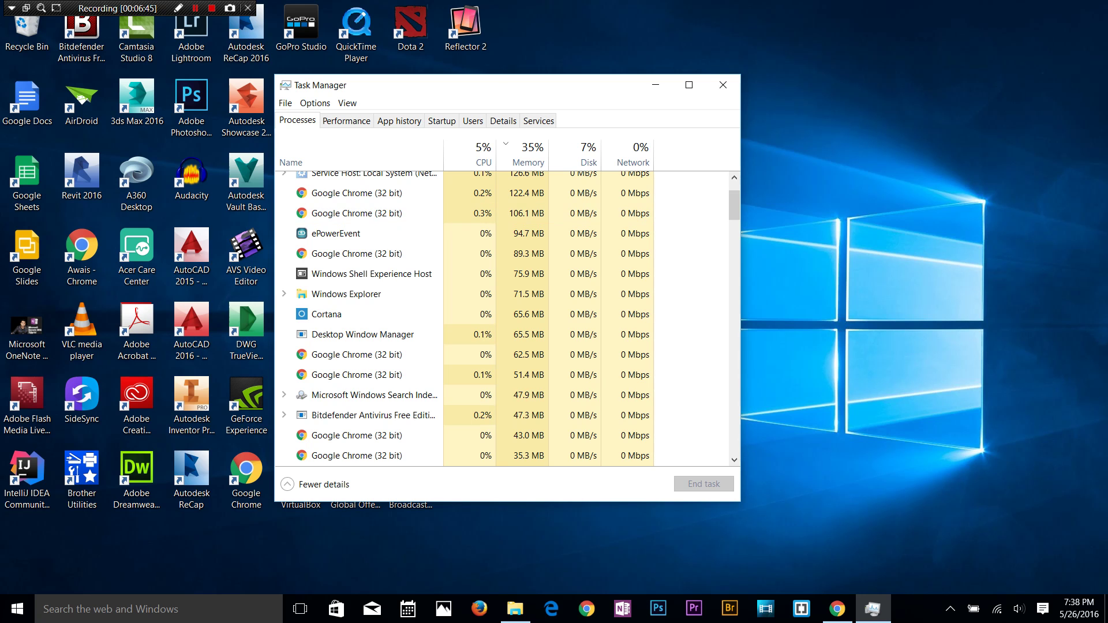
key(alt+F4)
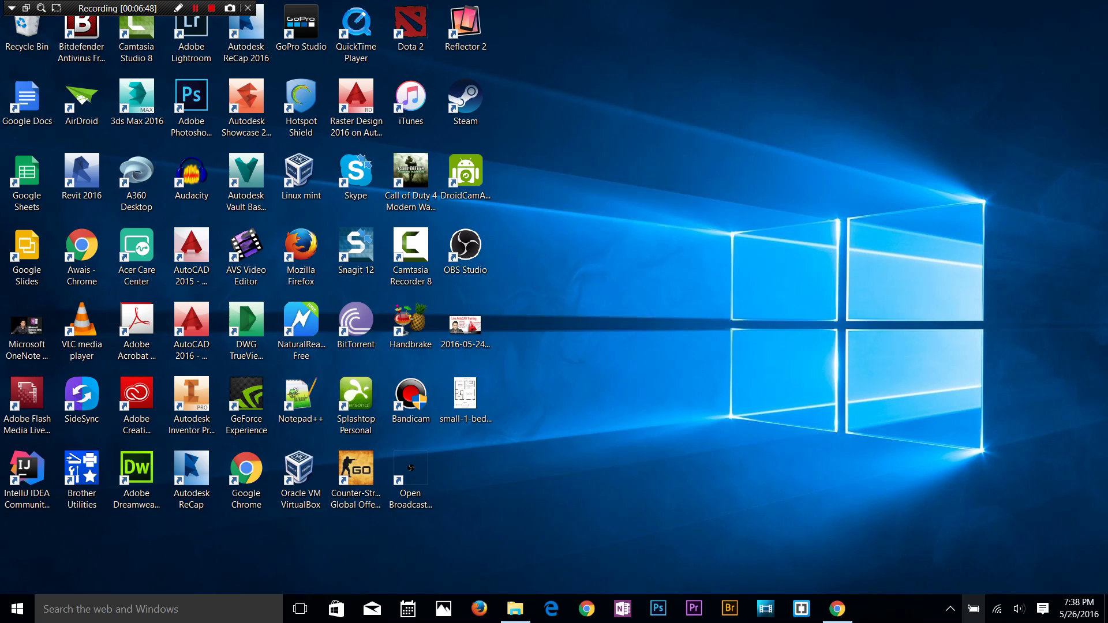
right_click(973, 610)
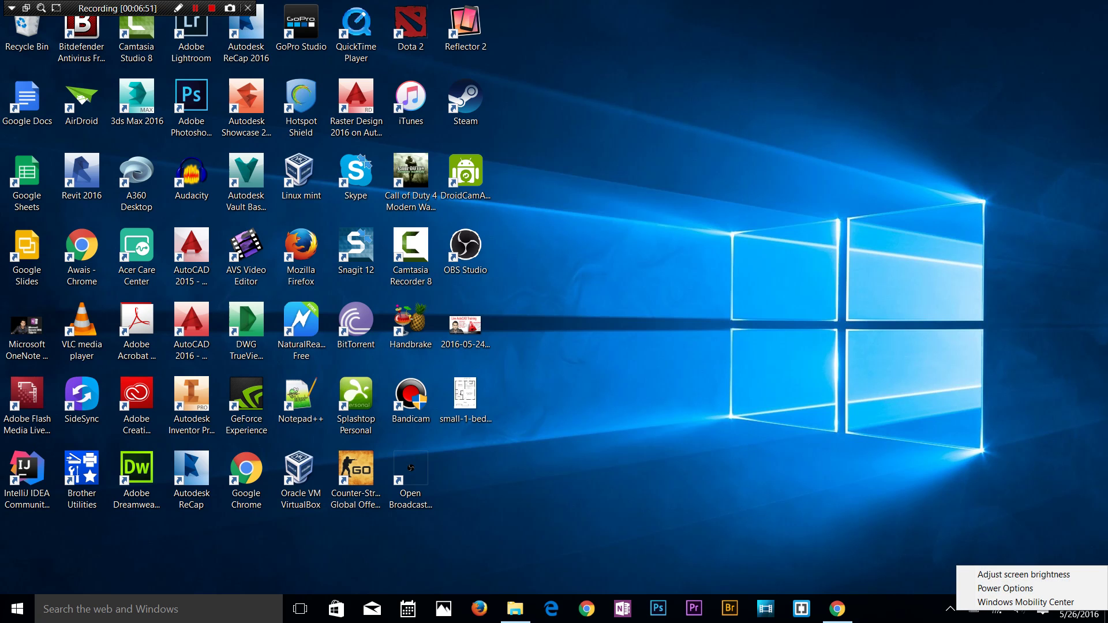
click(136, 102)
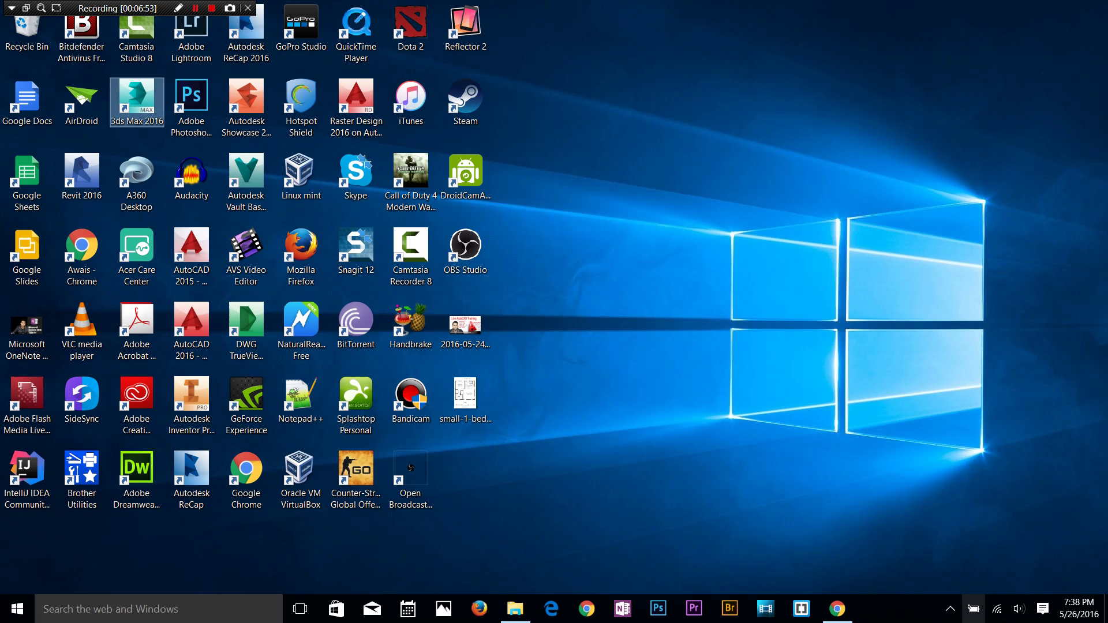
key(super+s)
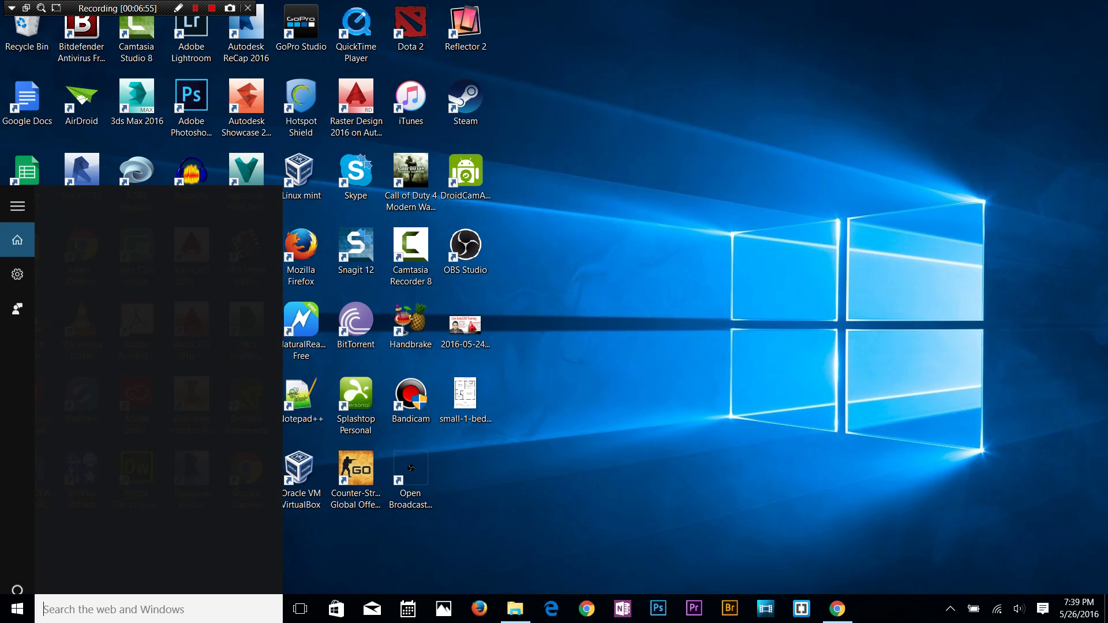
text(power)
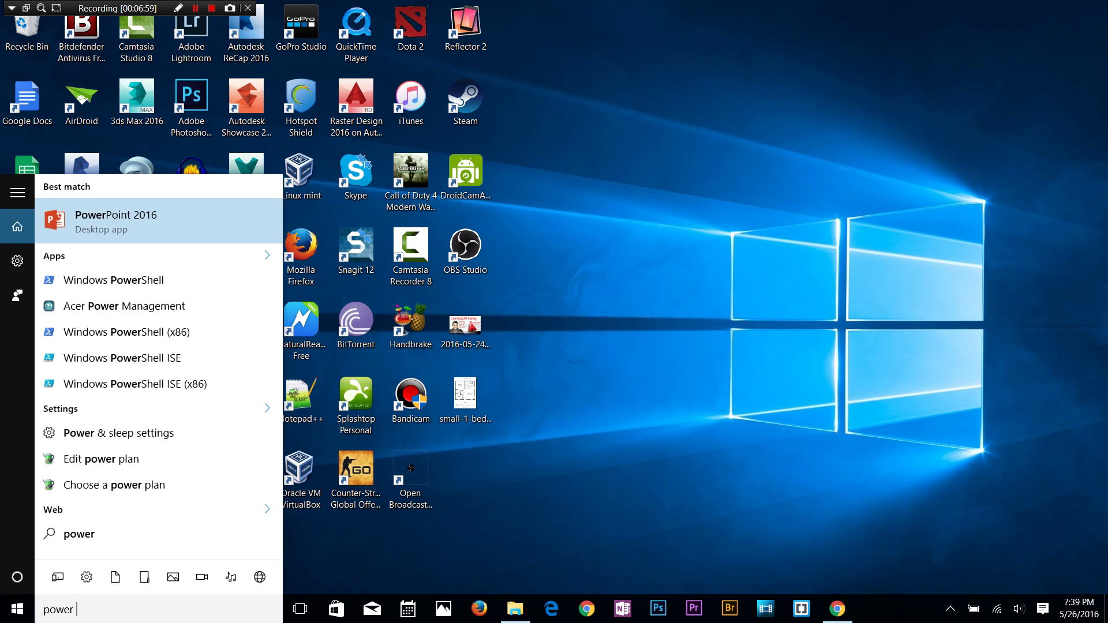
text( settin)
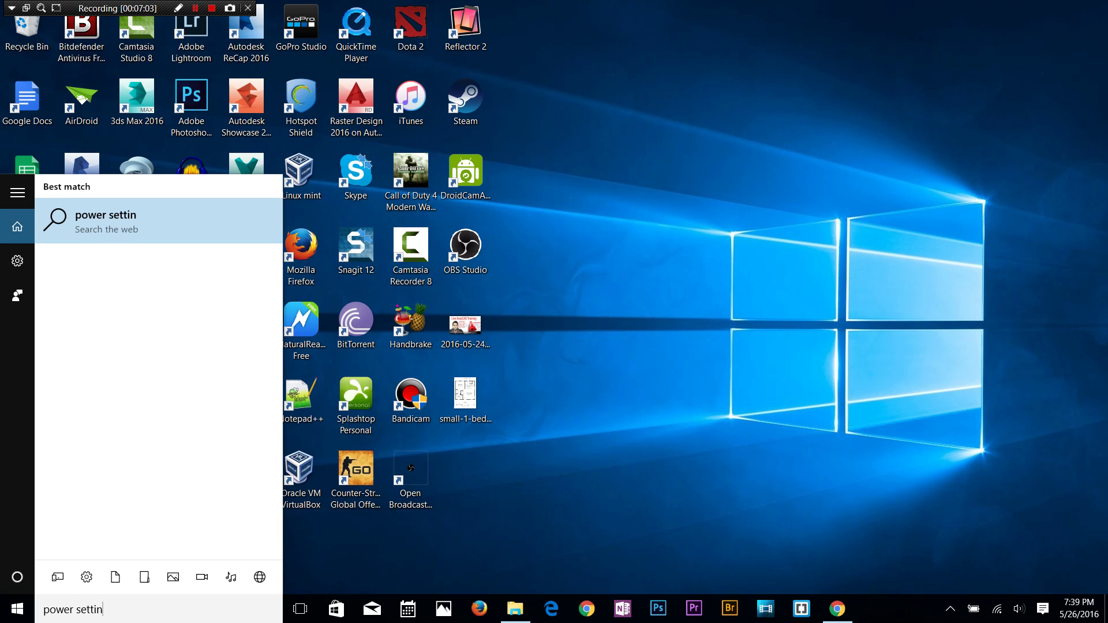
key(Escape)
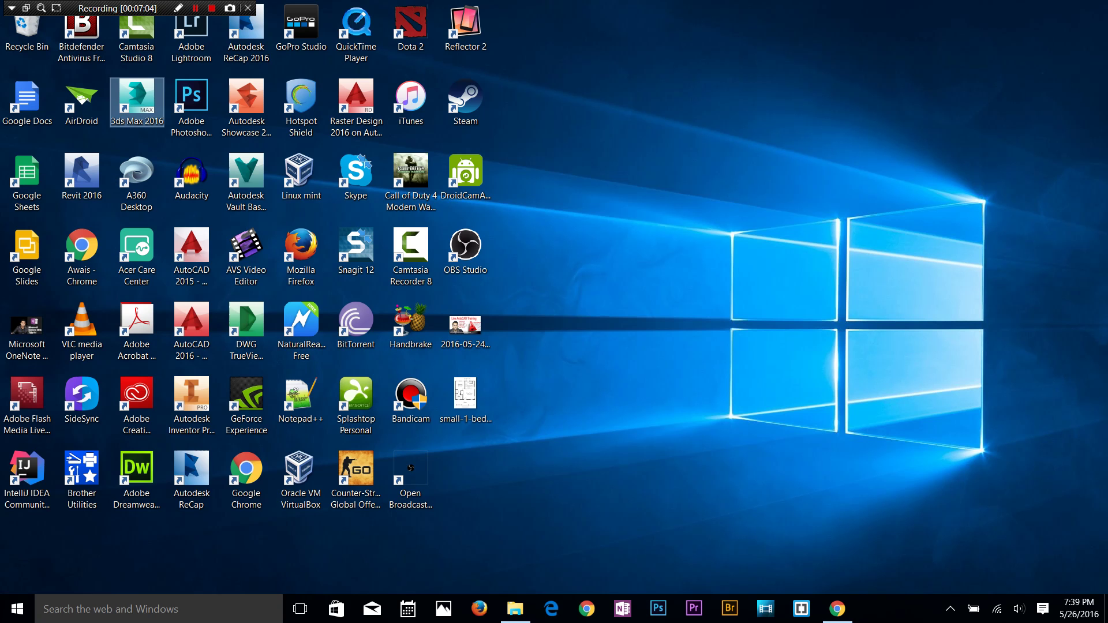
Step: Search Windows for "power s", open Power & sleep settings, and go to the additional power settings
click(159, 608)
text(pow)
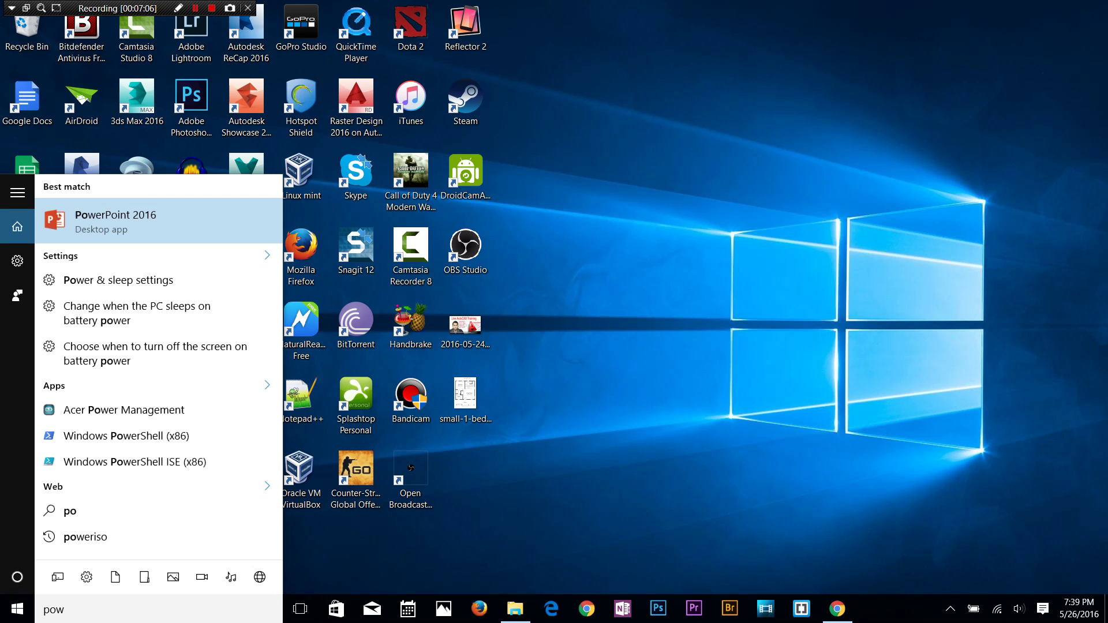
text(er se)
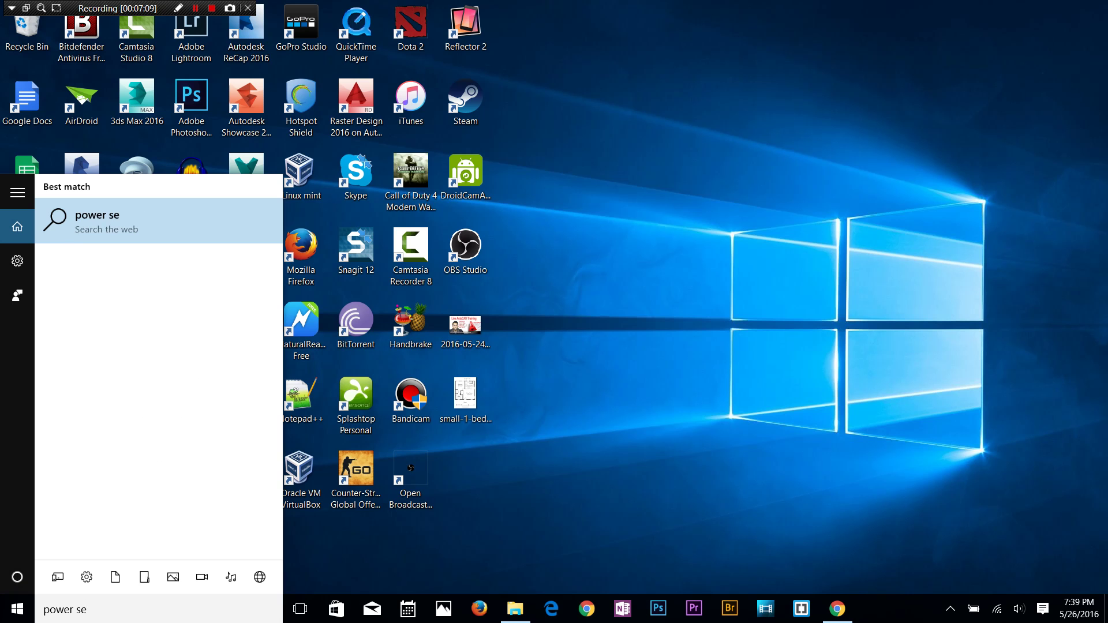
key(BackSpace)
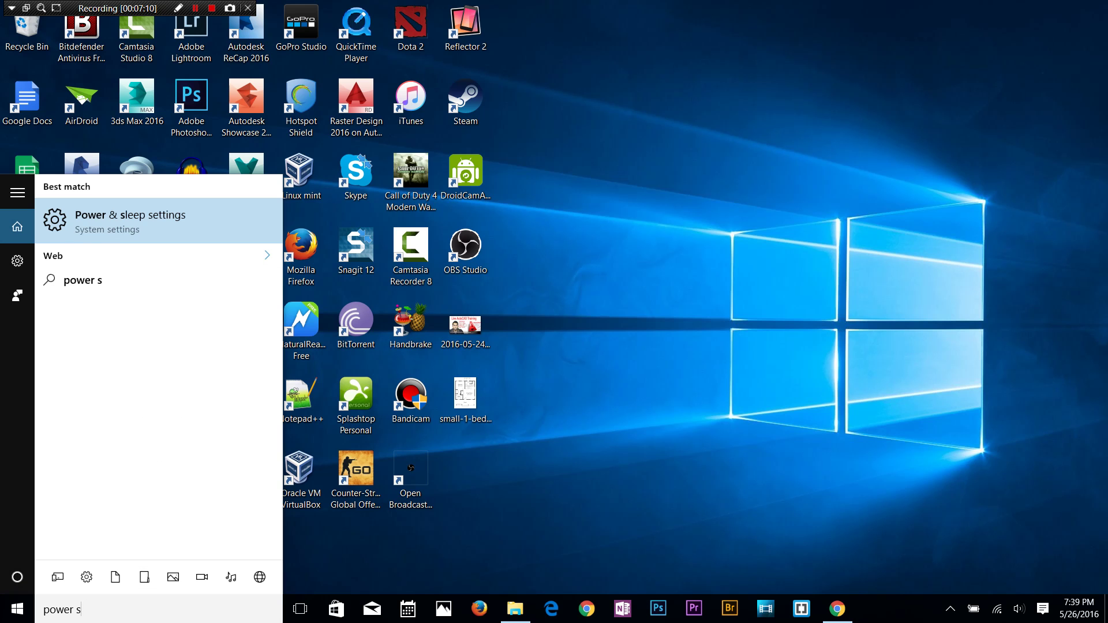
key(Return)
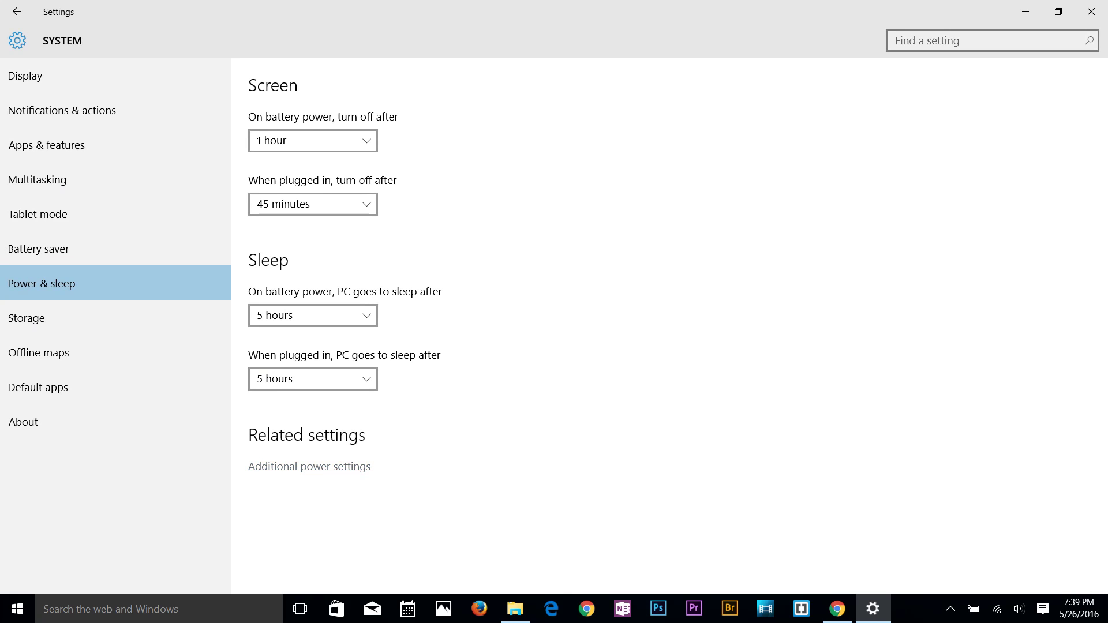
click(309, 466)
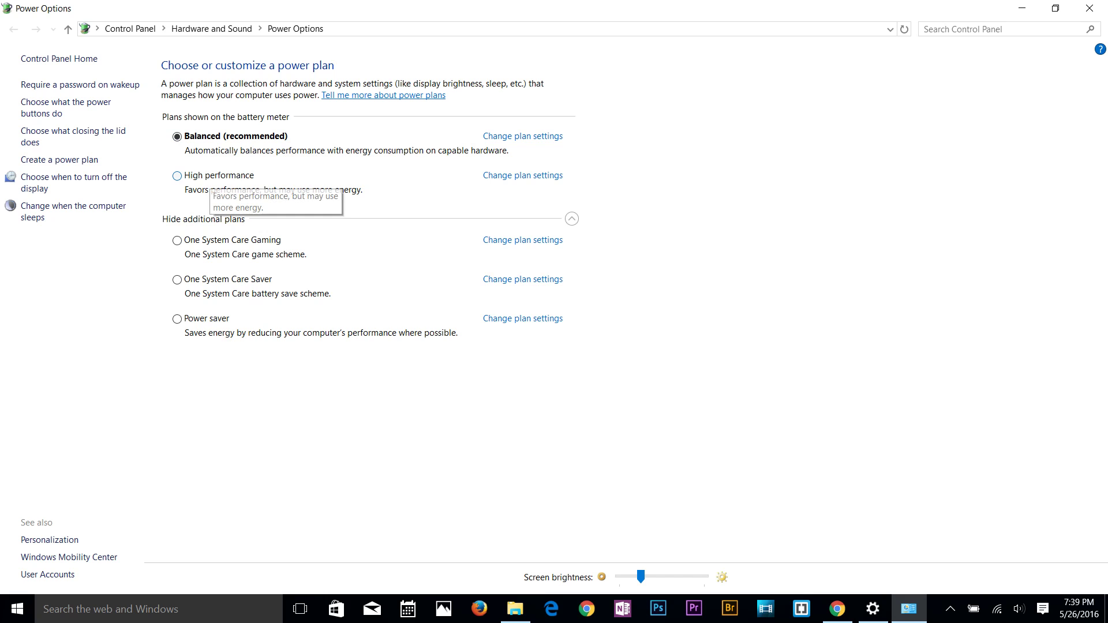
Step: Select the High performance power plan, switch back to Balanced (recommended), and close Power Options and Settings
click(210, 176)
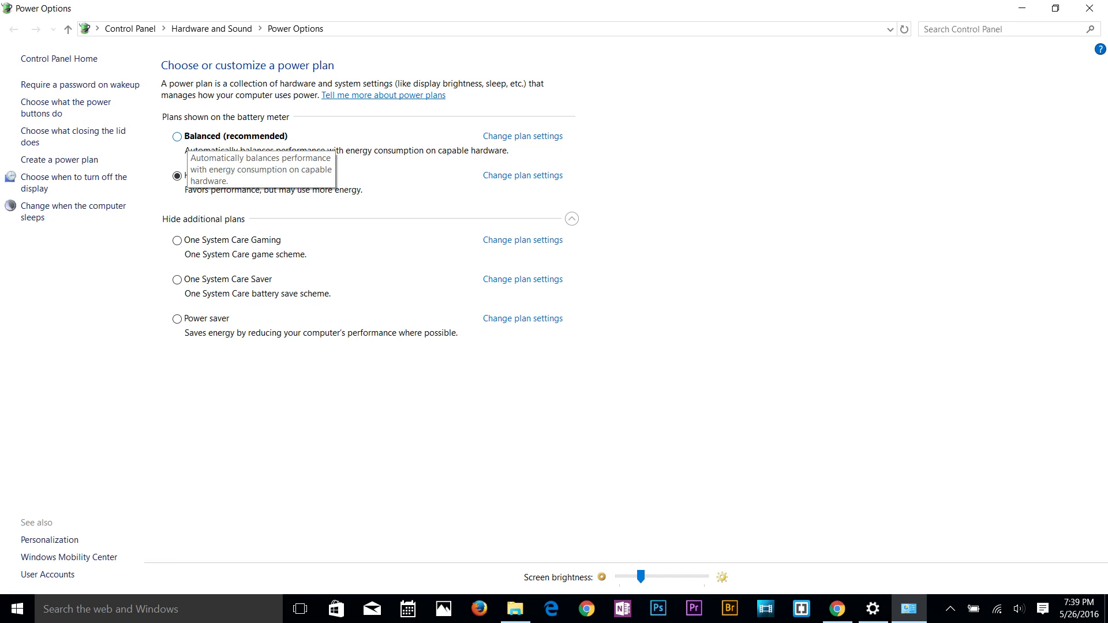
click(177, 136)
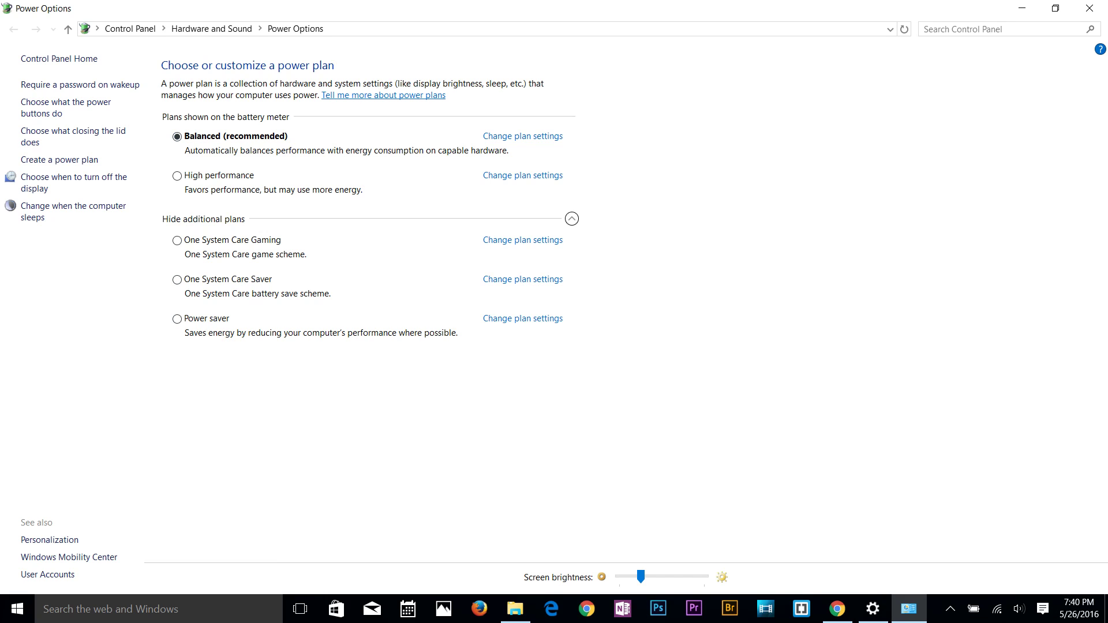
click(1089, 8)
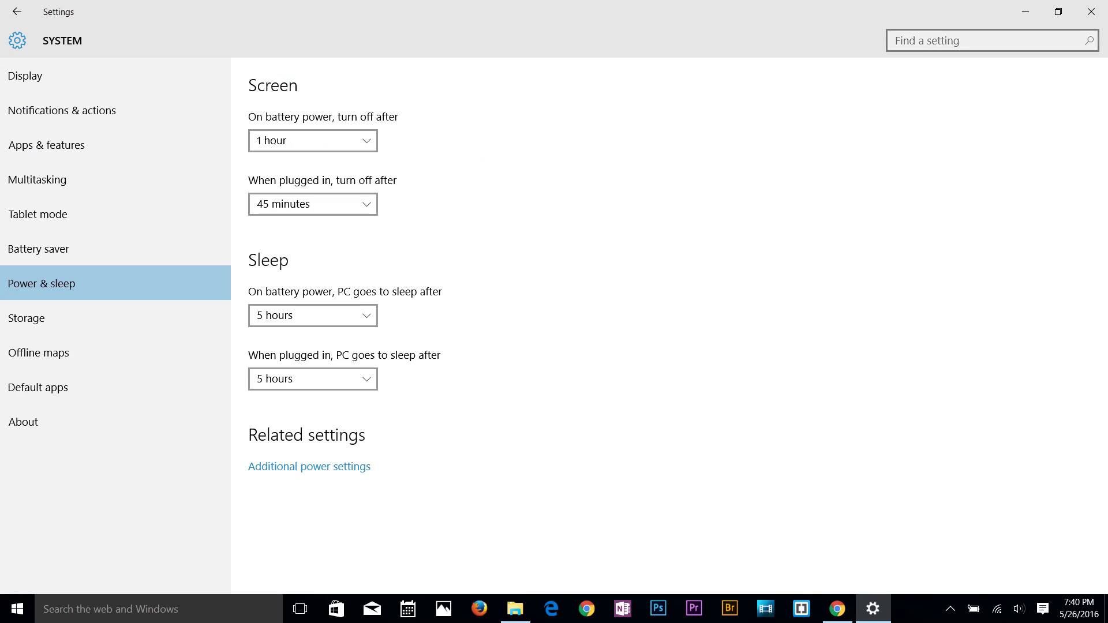
click(1089, 8)
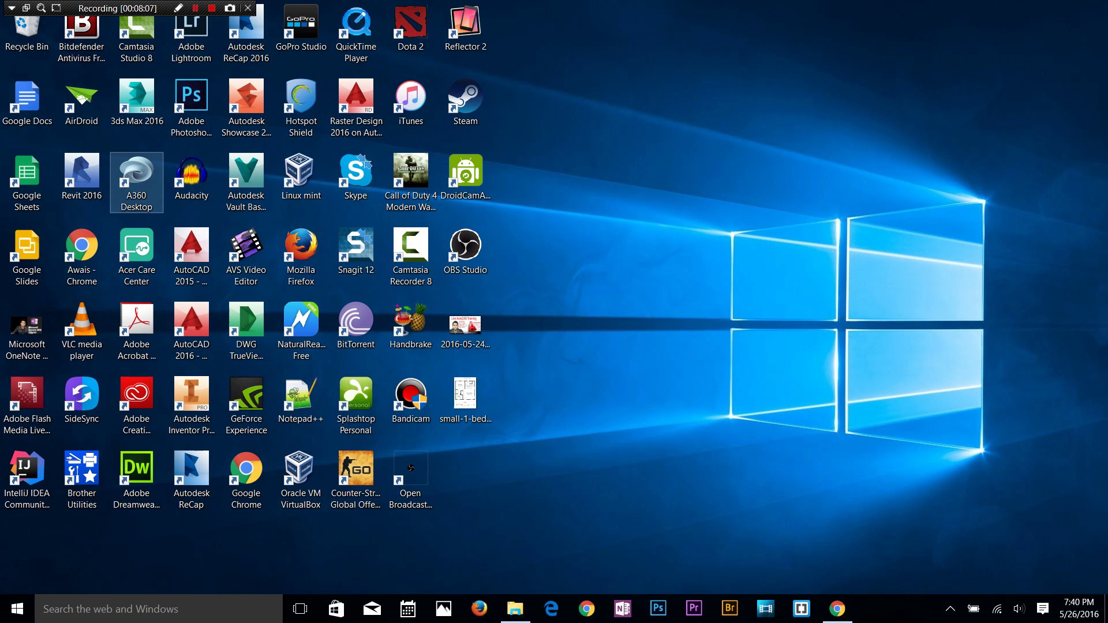
click(191, 107)
click(363, 162)
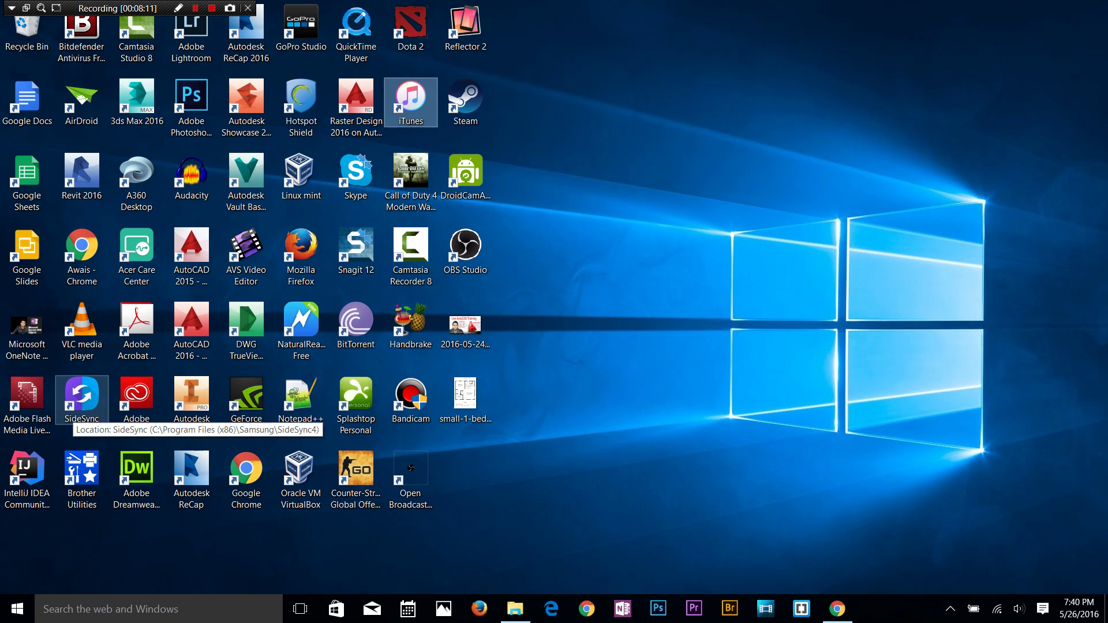
click(82, 398)
click(74, 96)
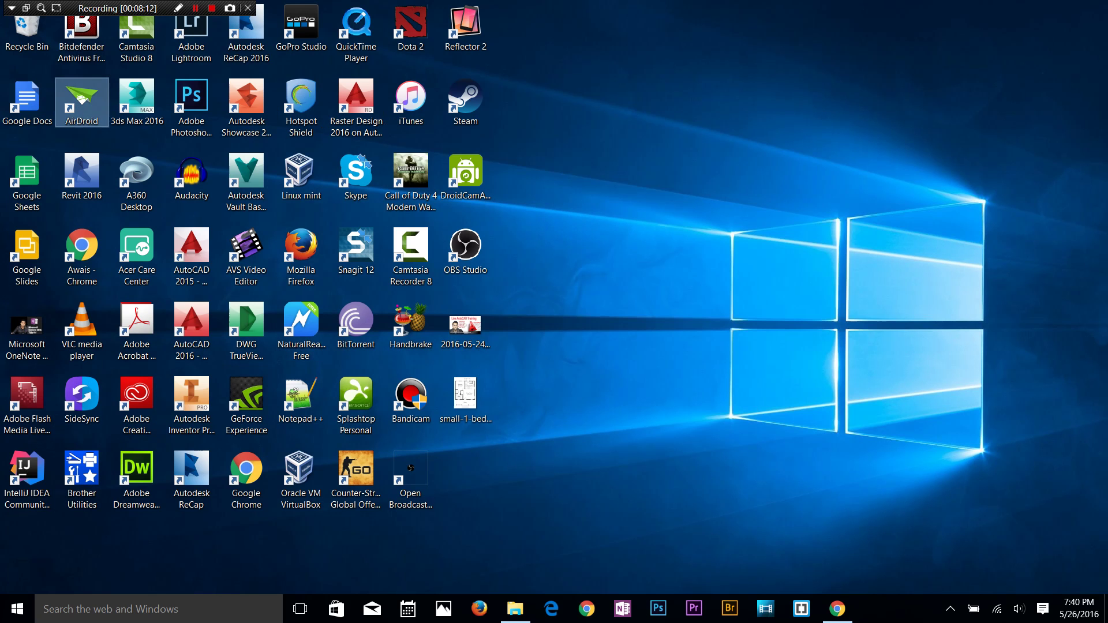
click(410, 400)
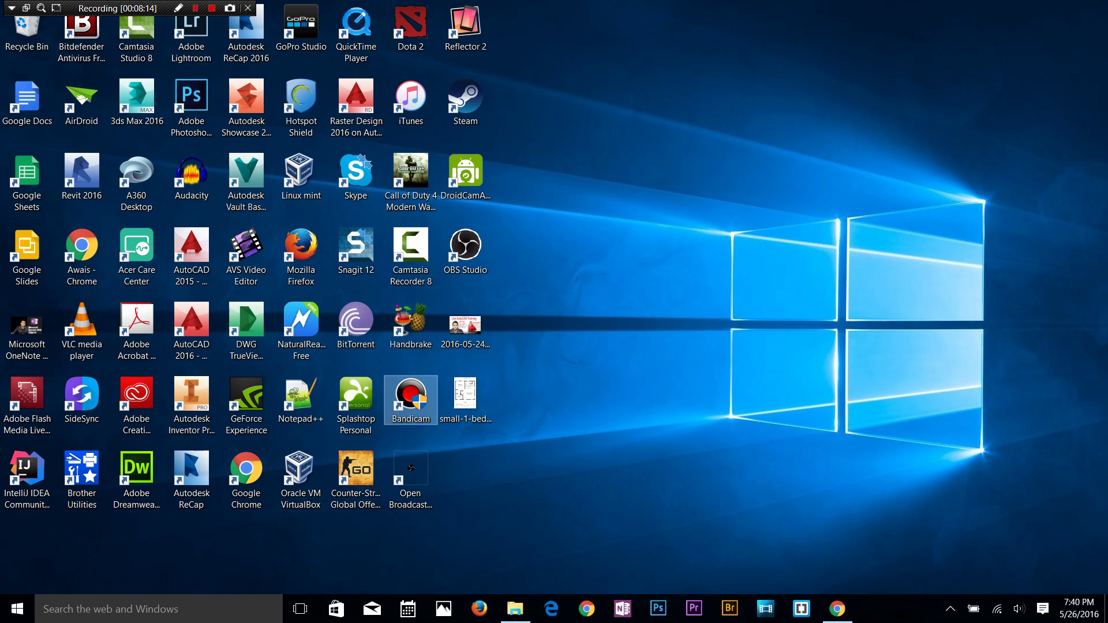